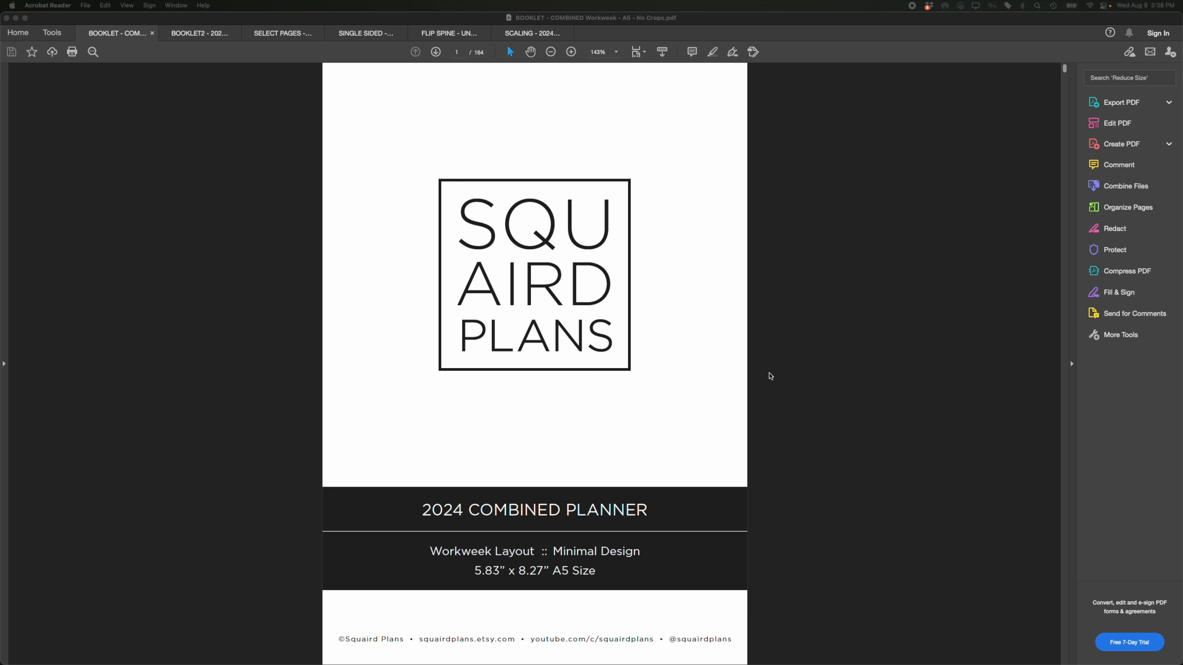
Open the A5 combined planner's print settings and set the page setup to Brother HL-L8360CDW with A4 paper
click(769, 372)
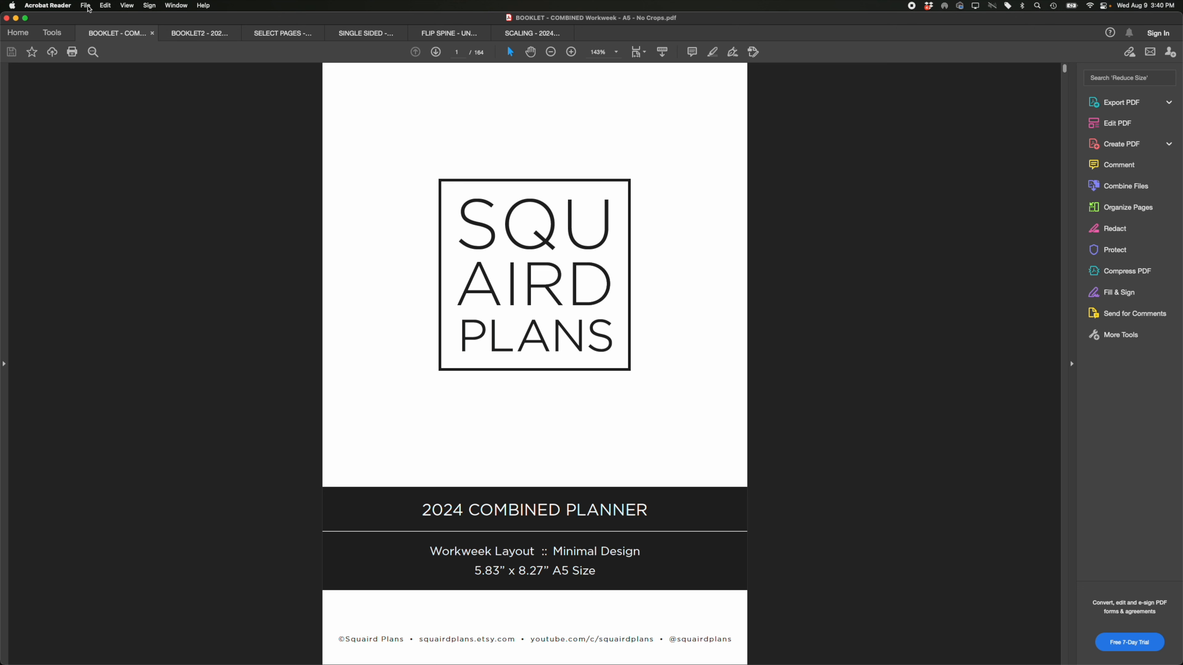
click(87, 9)
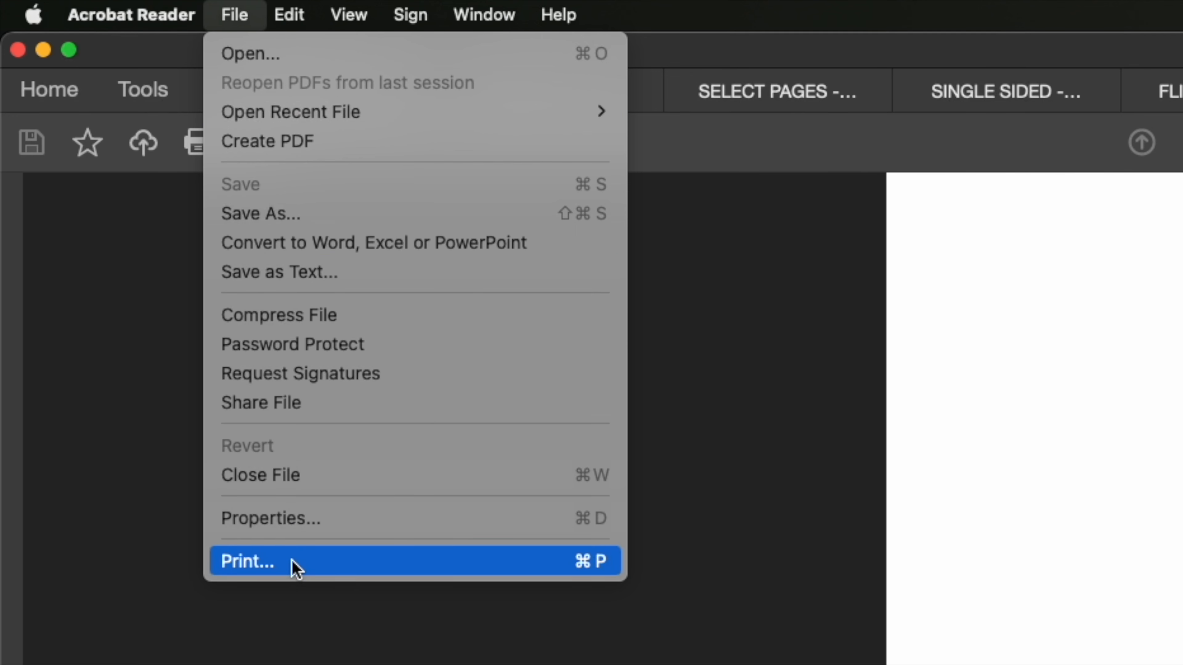
click(294, 563)
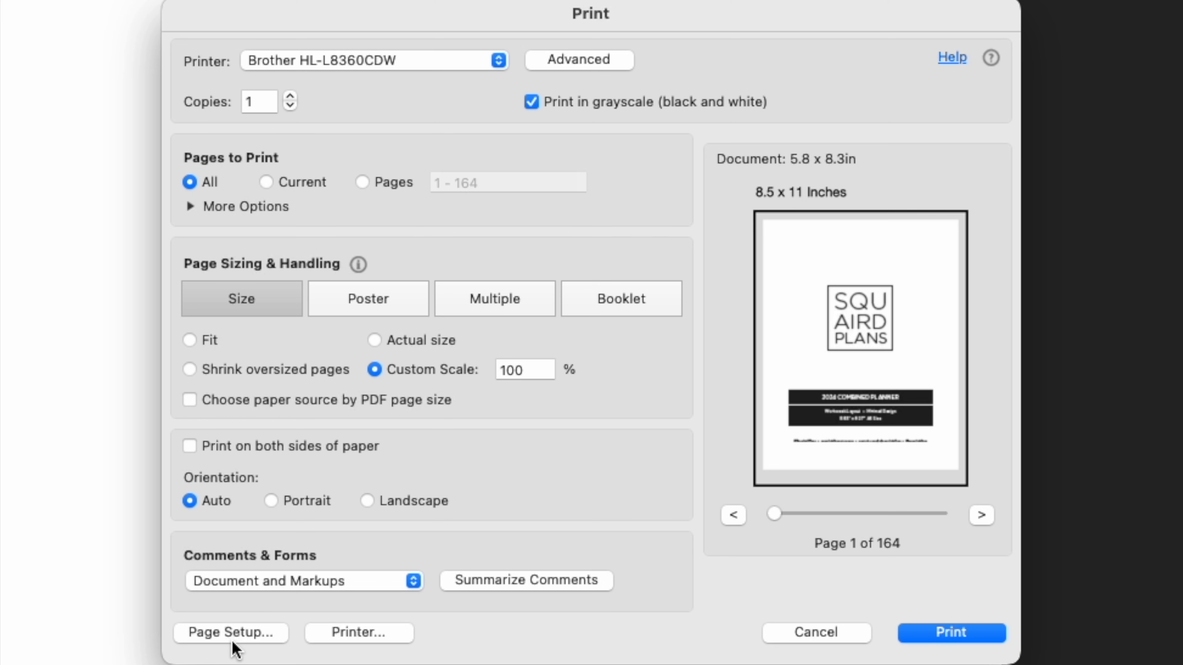
click(258, 631)
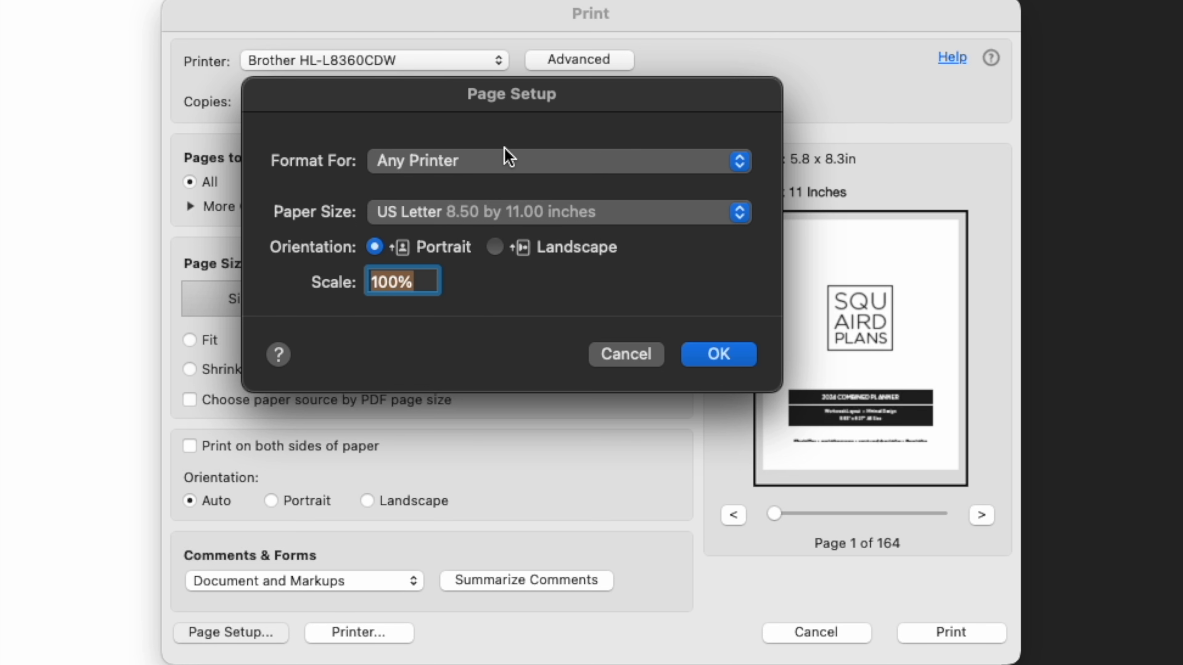
click(737, 167)
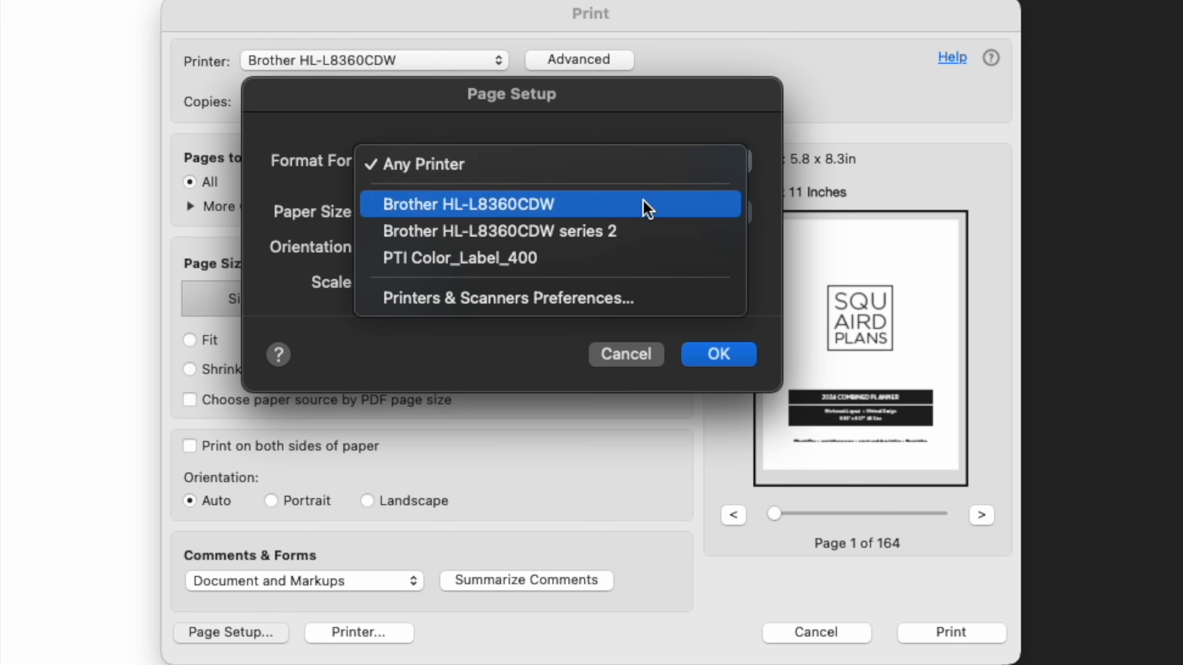
click(639, 211)
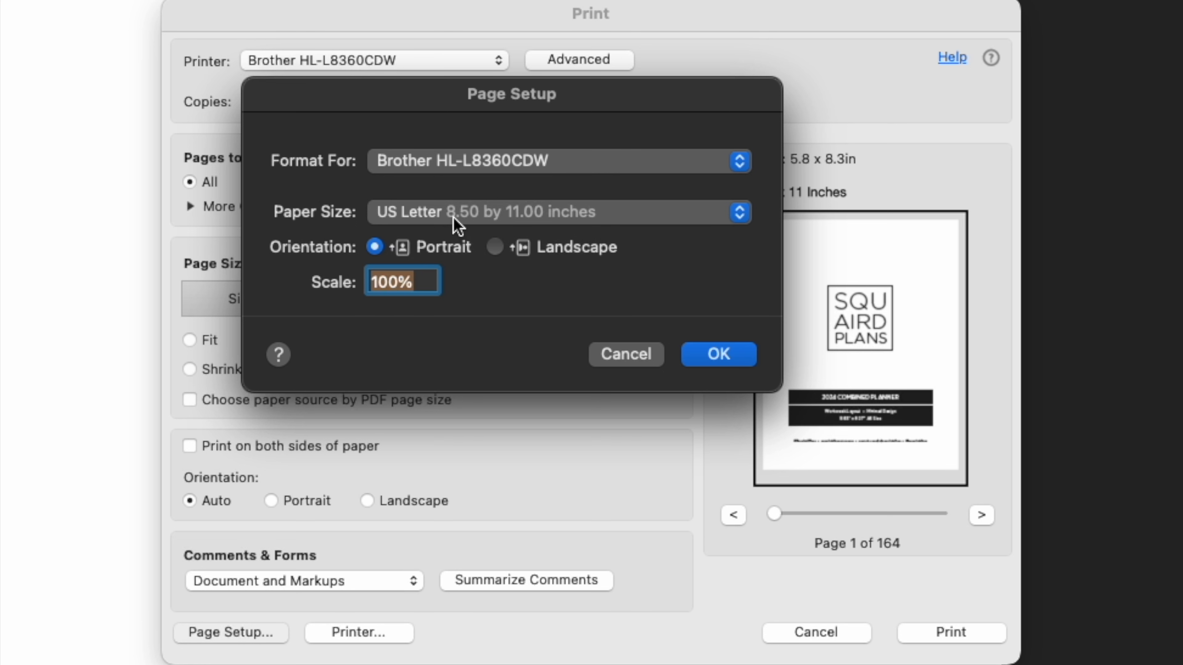
click(741, 213)
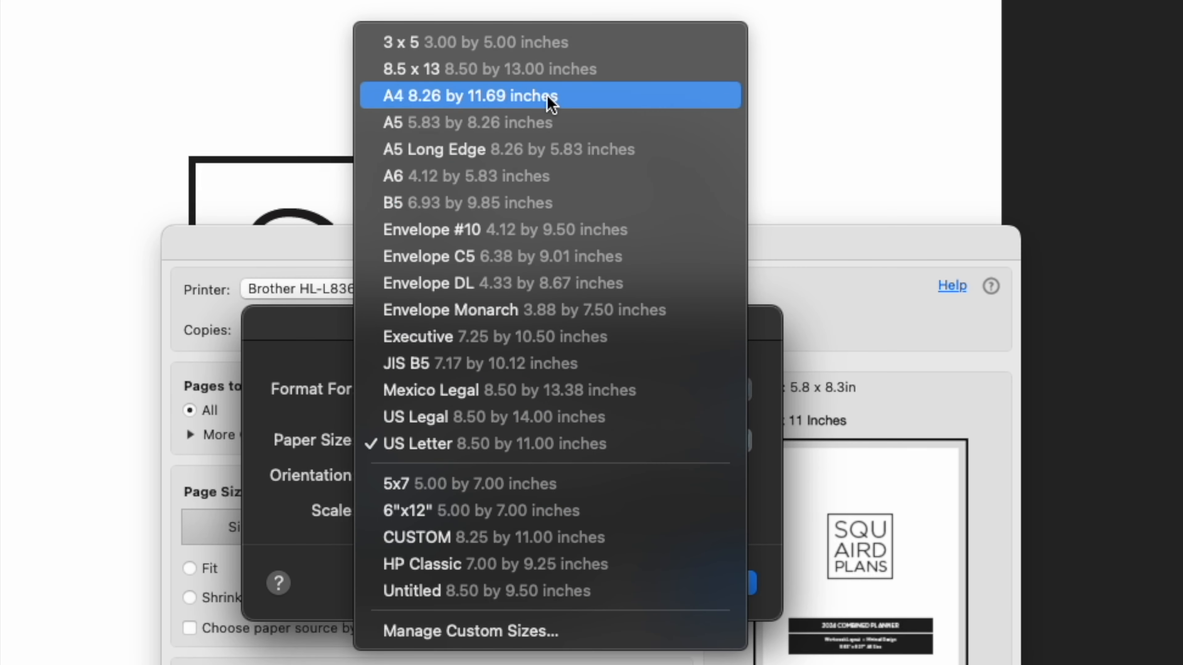
click(449, 98)
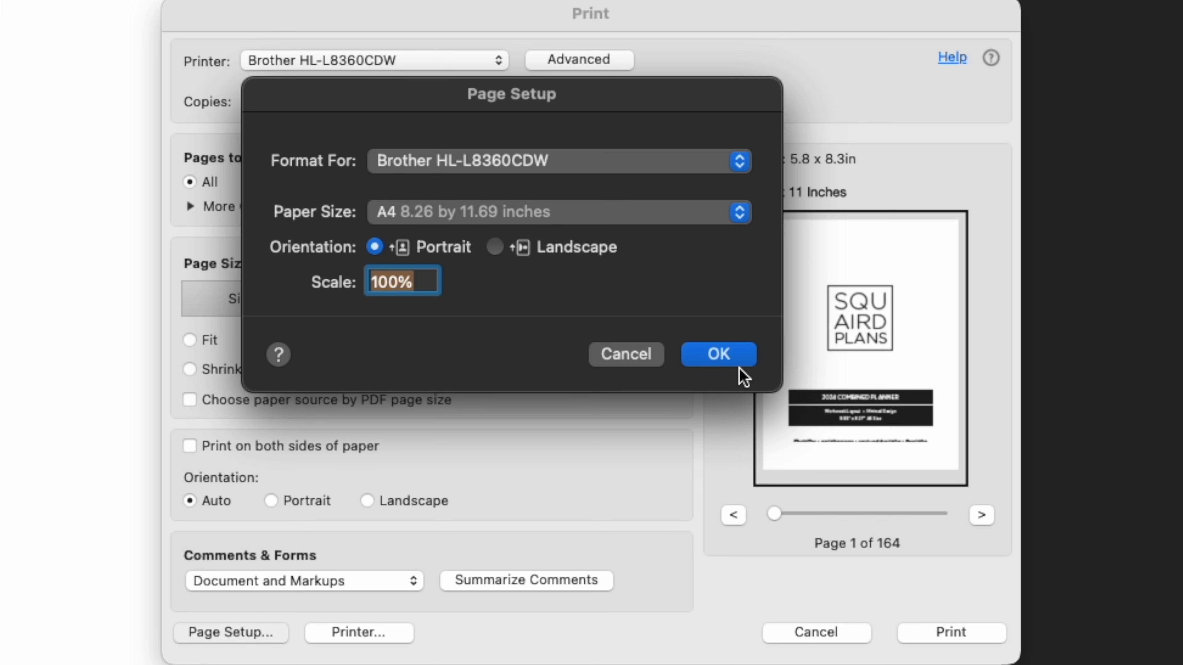
click(716, 362)
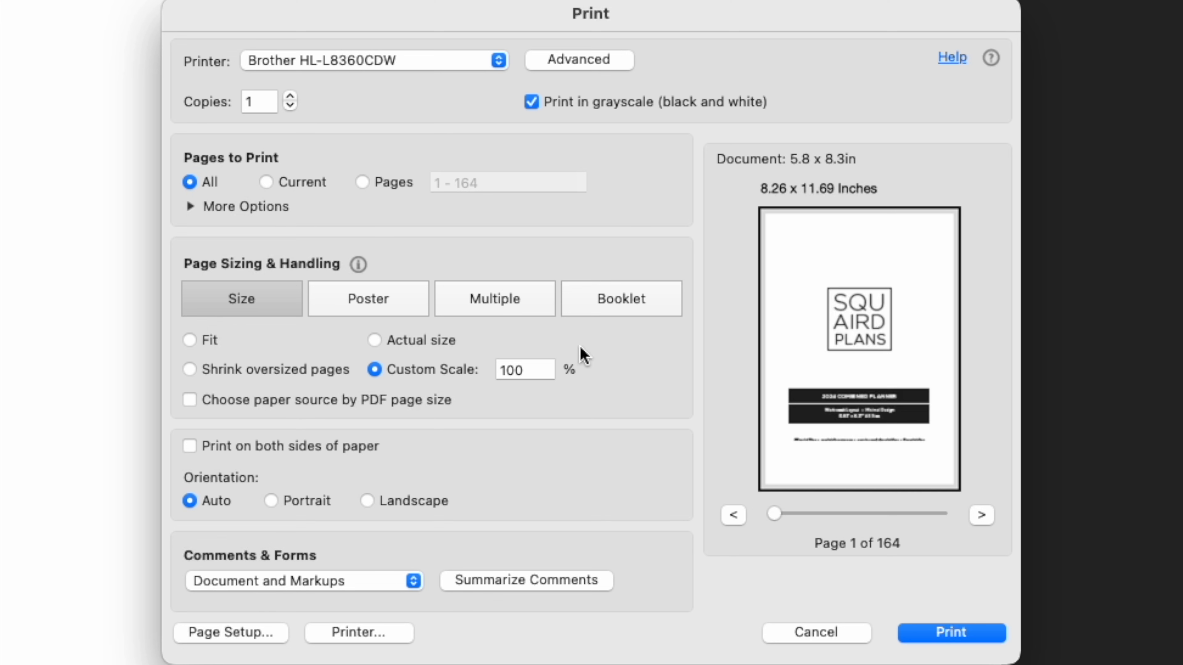
Set the planner to print as a booklet with the subset covering both sides
click(622, 300)
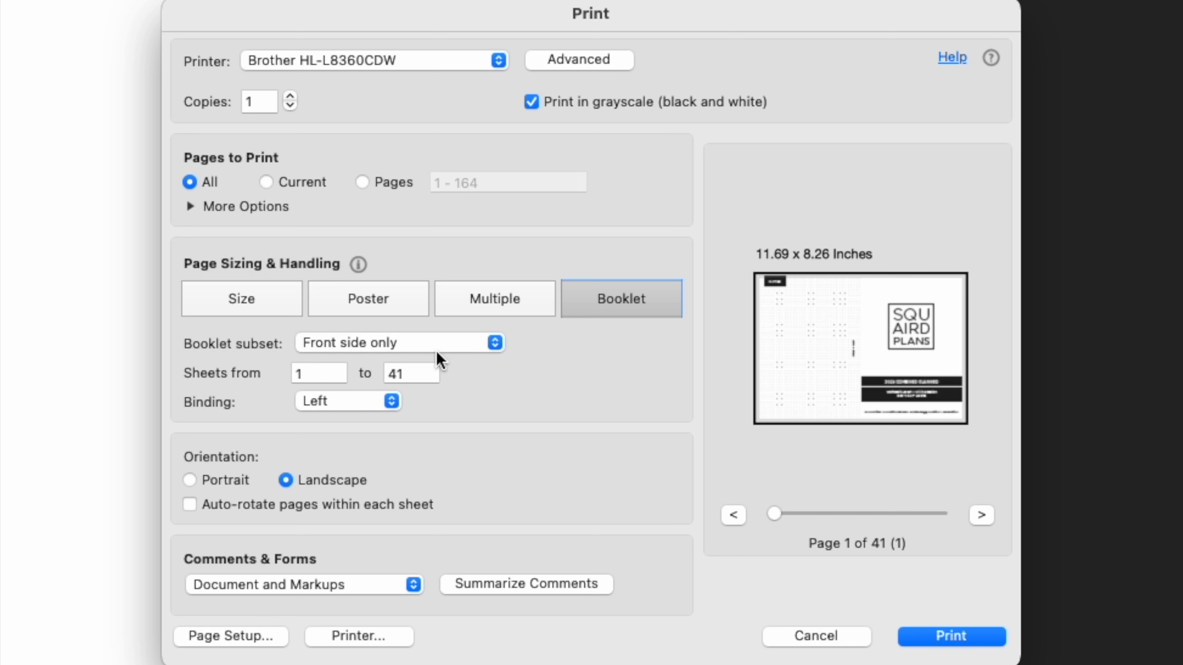
click(493, 344)
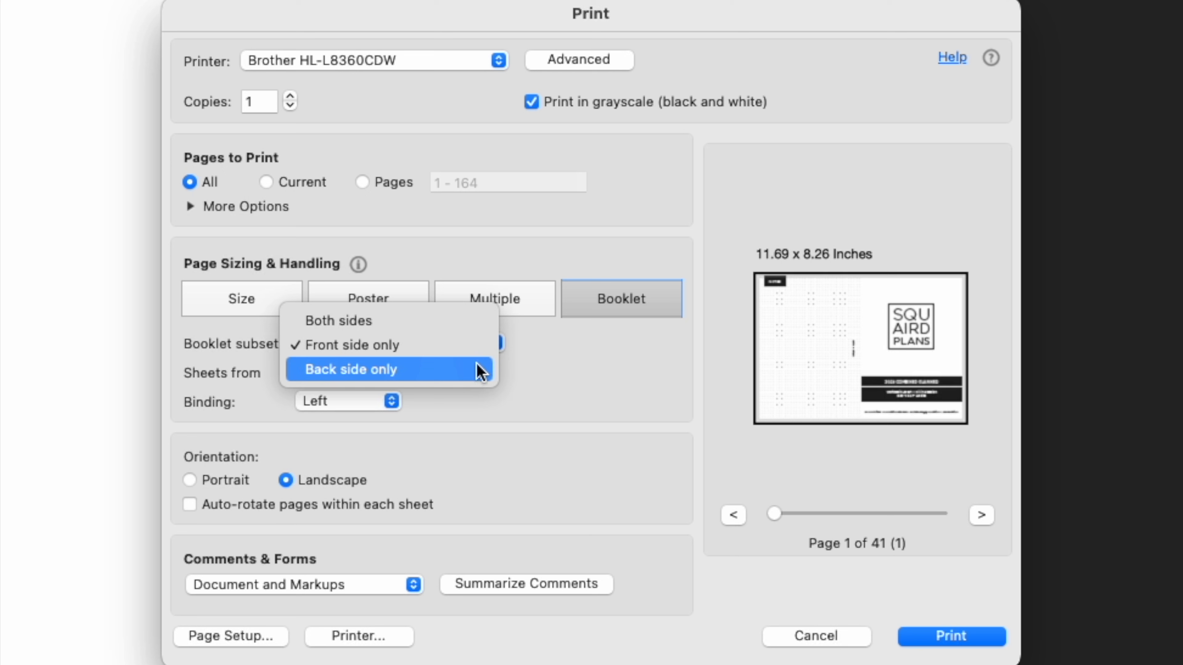
click(468, 327)
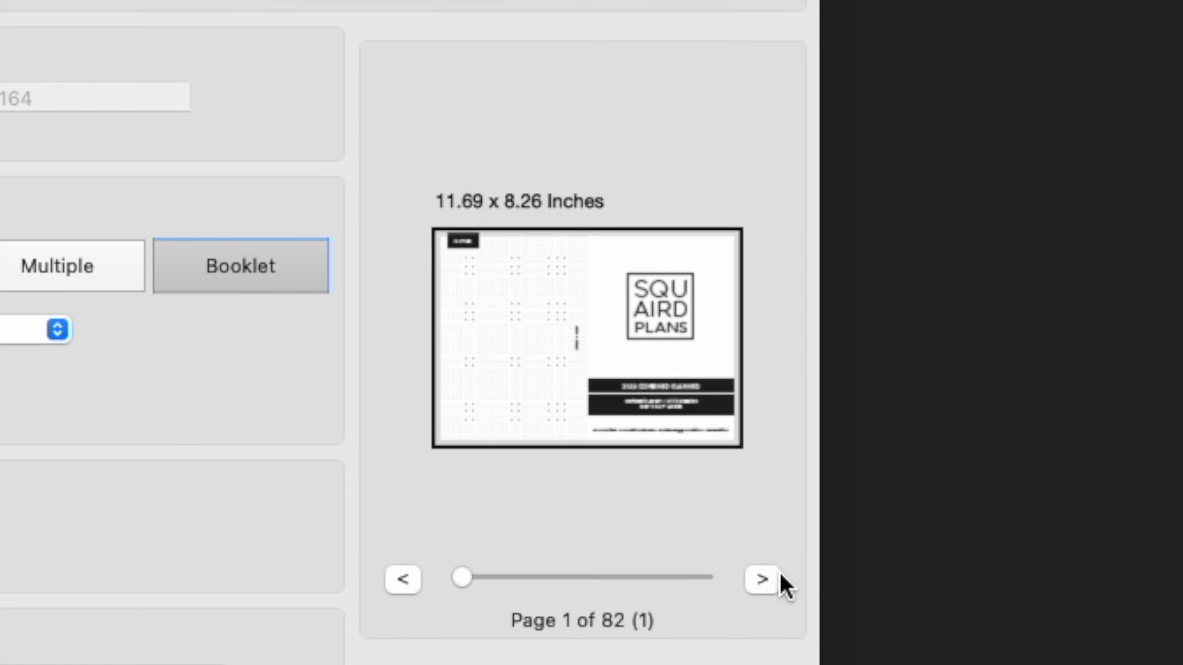
Check the booklet print preview, comparing the first two sheet sides and moving through to the last one
click(983, 515)
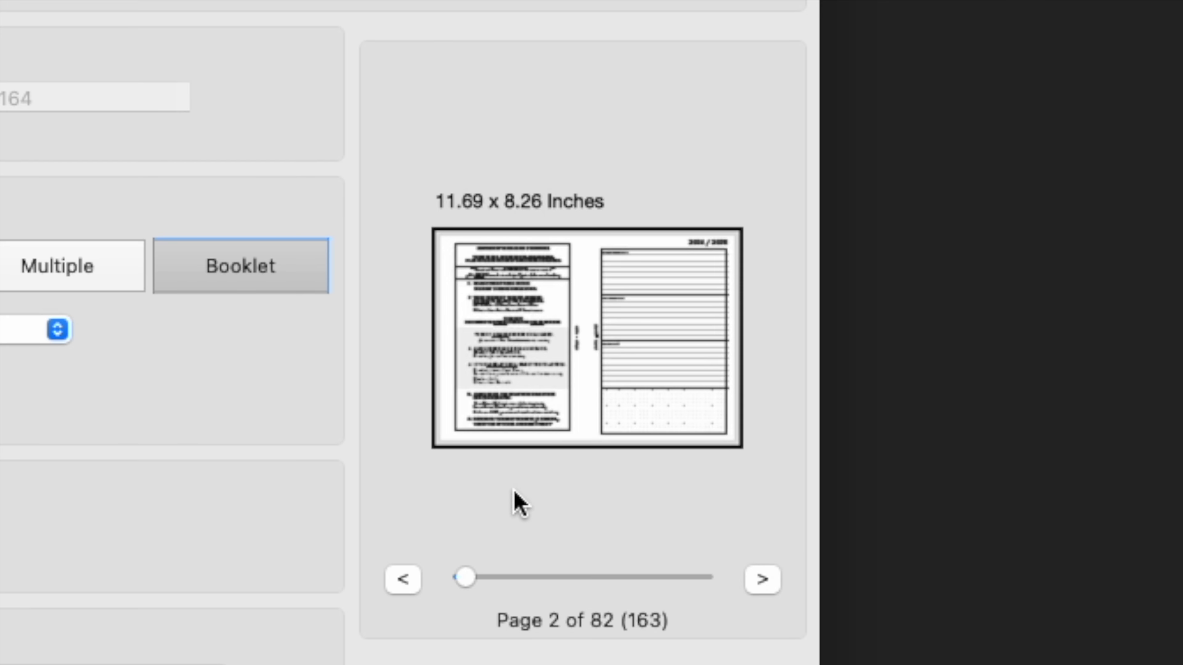
click(403, 583)
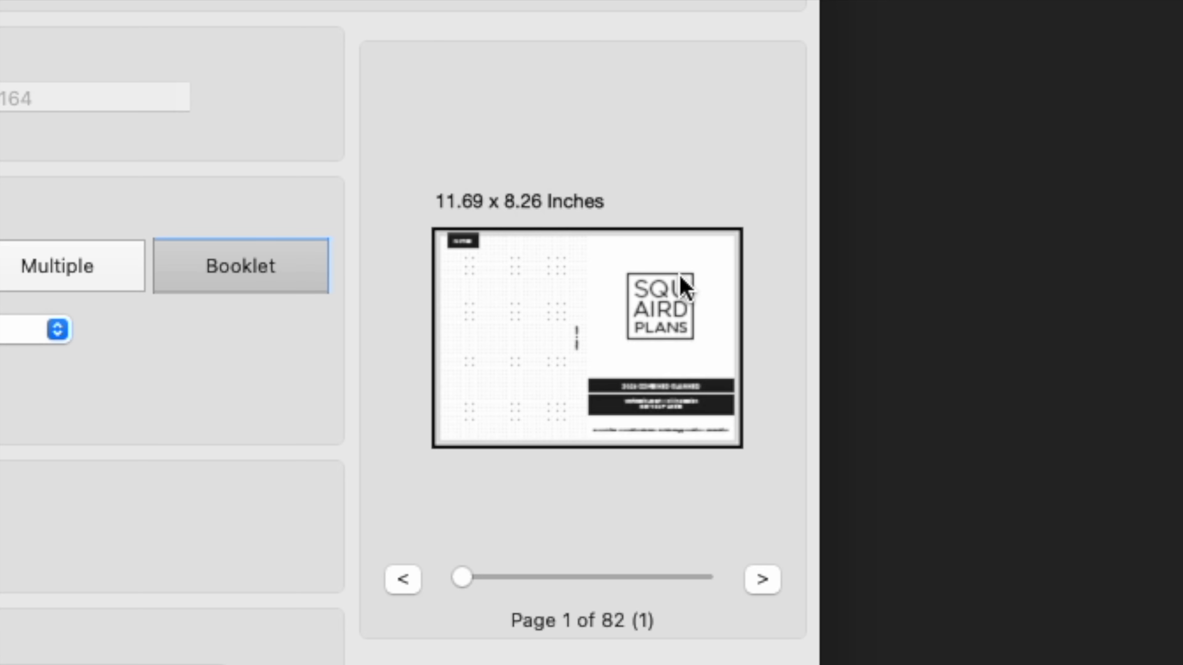
click(759, 581)
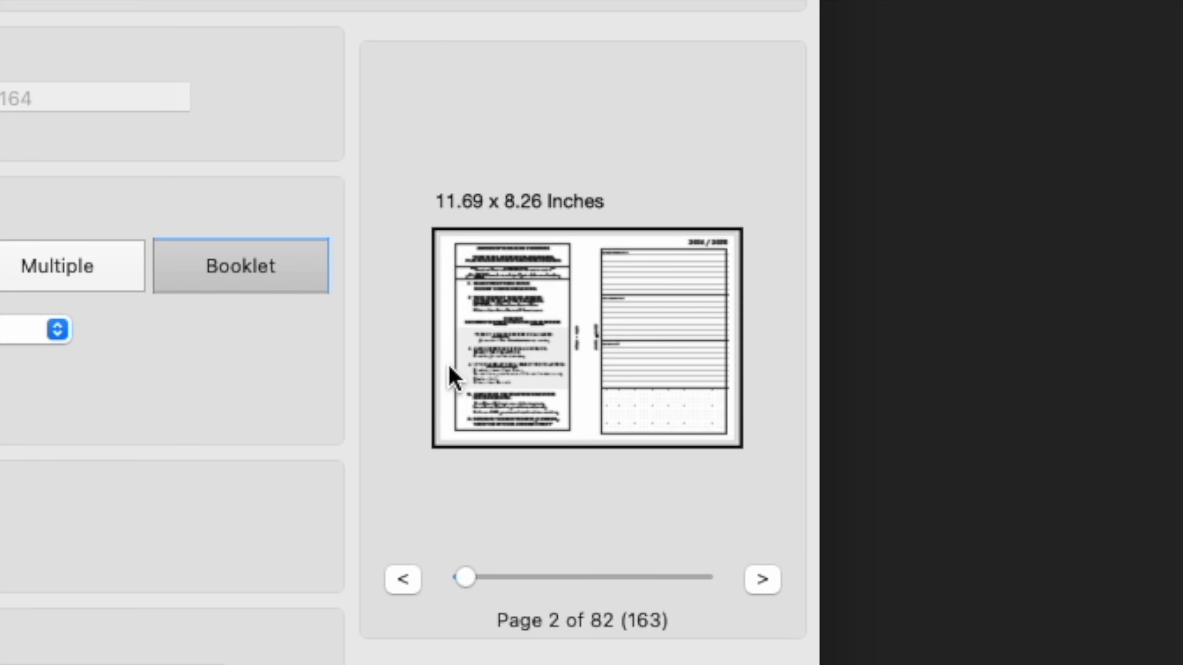
drag(466, 579, 720, 581)
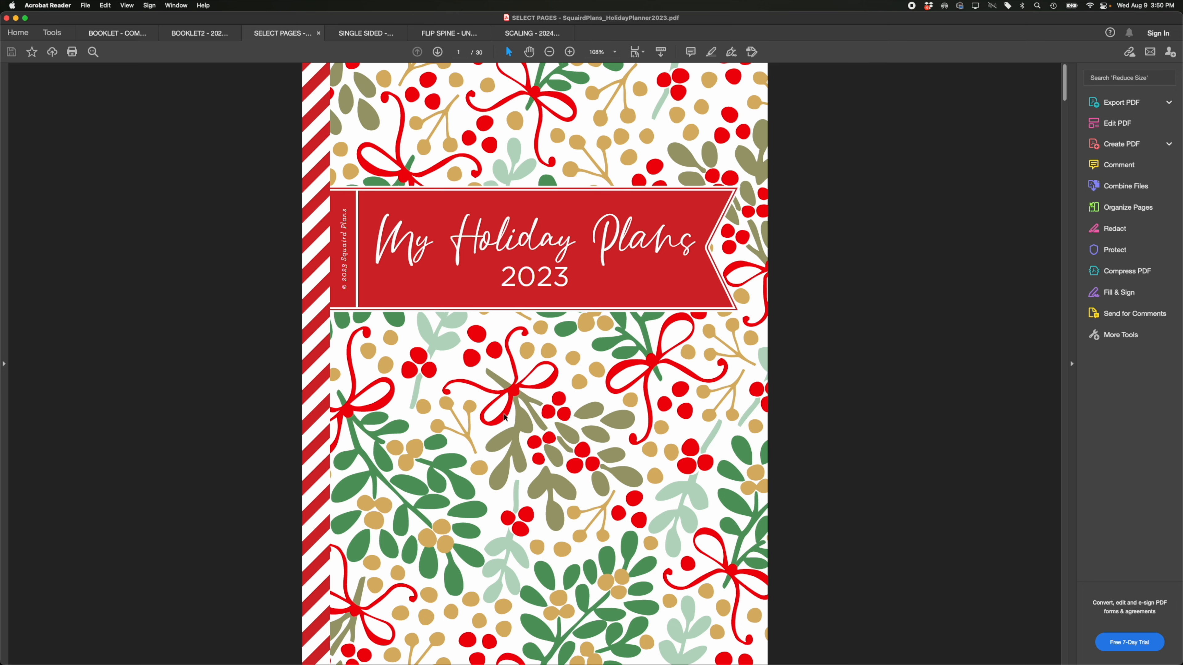
Look through the 2023 holiday planner's pages, including the event, menu, project and notes pages, to decide which to print
scroll(496, 427, down, 3)
scroll(512, 410, down, 3)
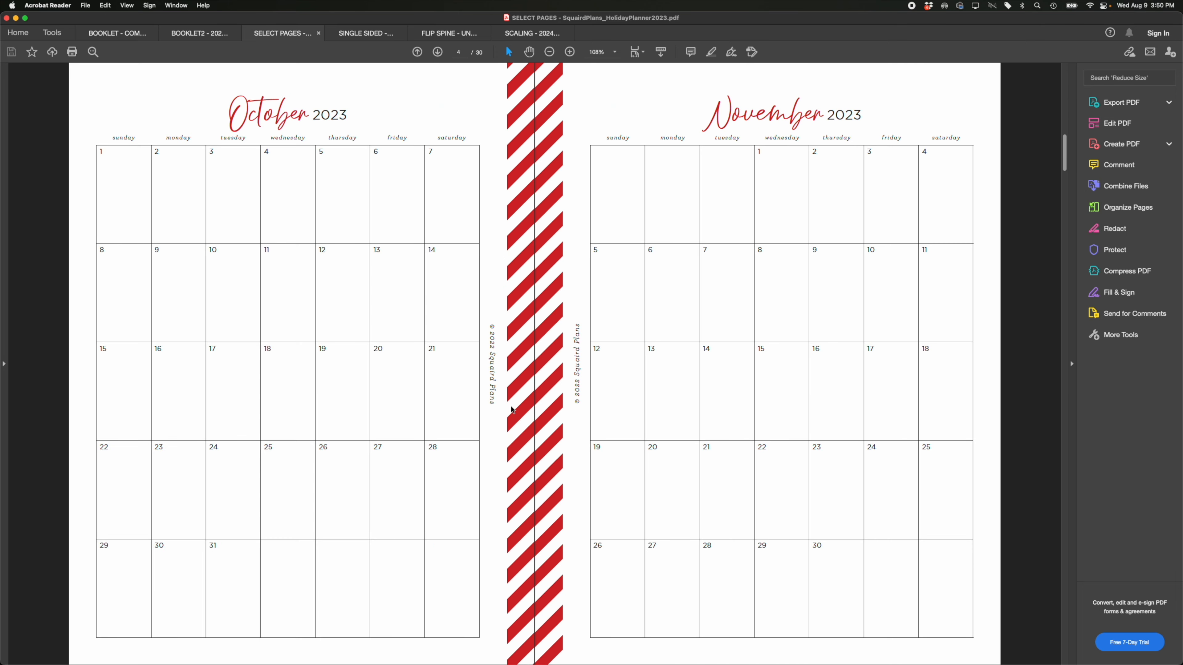
scroll(512, 410, down, 3)
scroll(511, 410, down, 3)
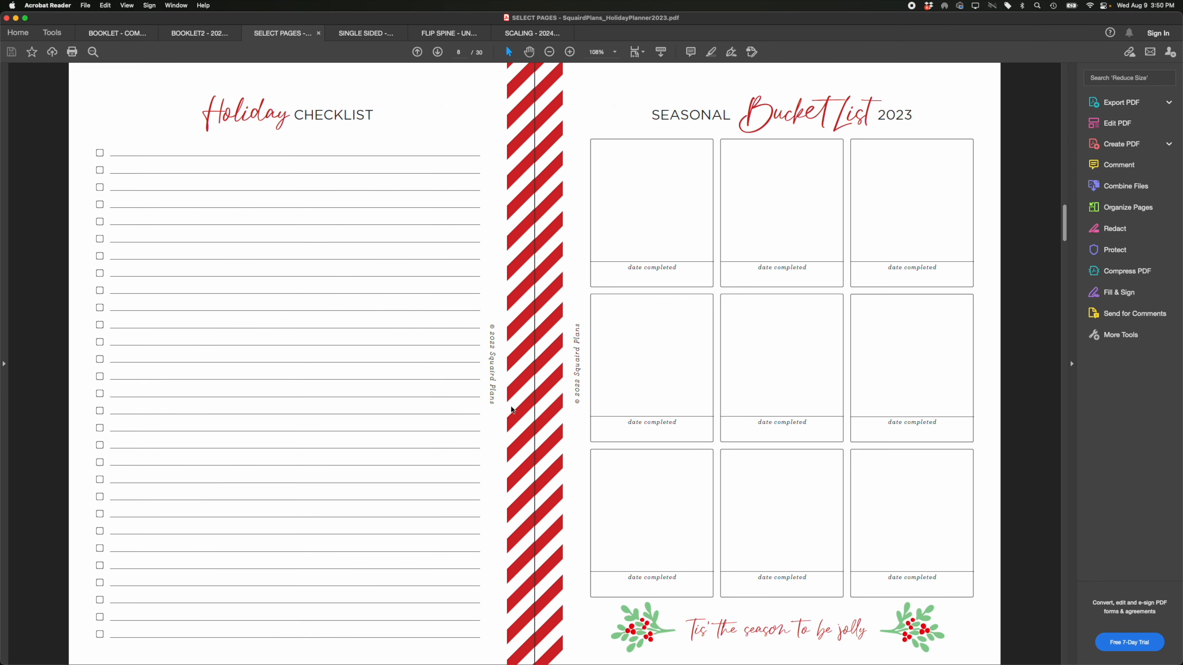
scroll(511, 410, down, 20)
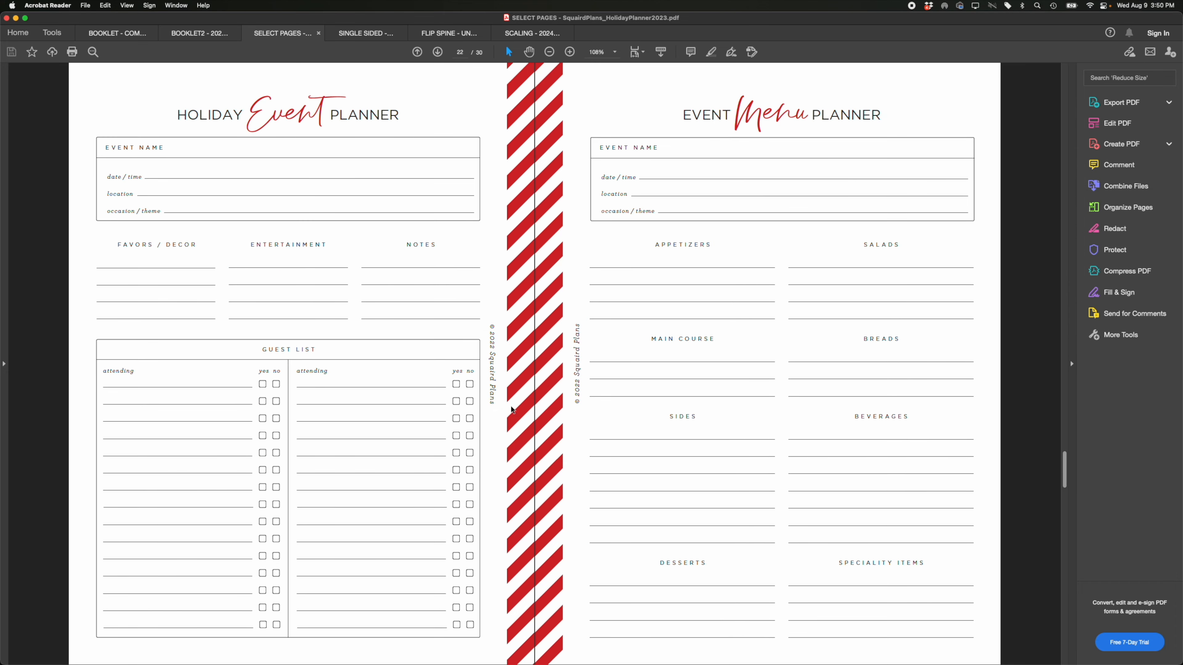
scroll(511, 410, down, 9)
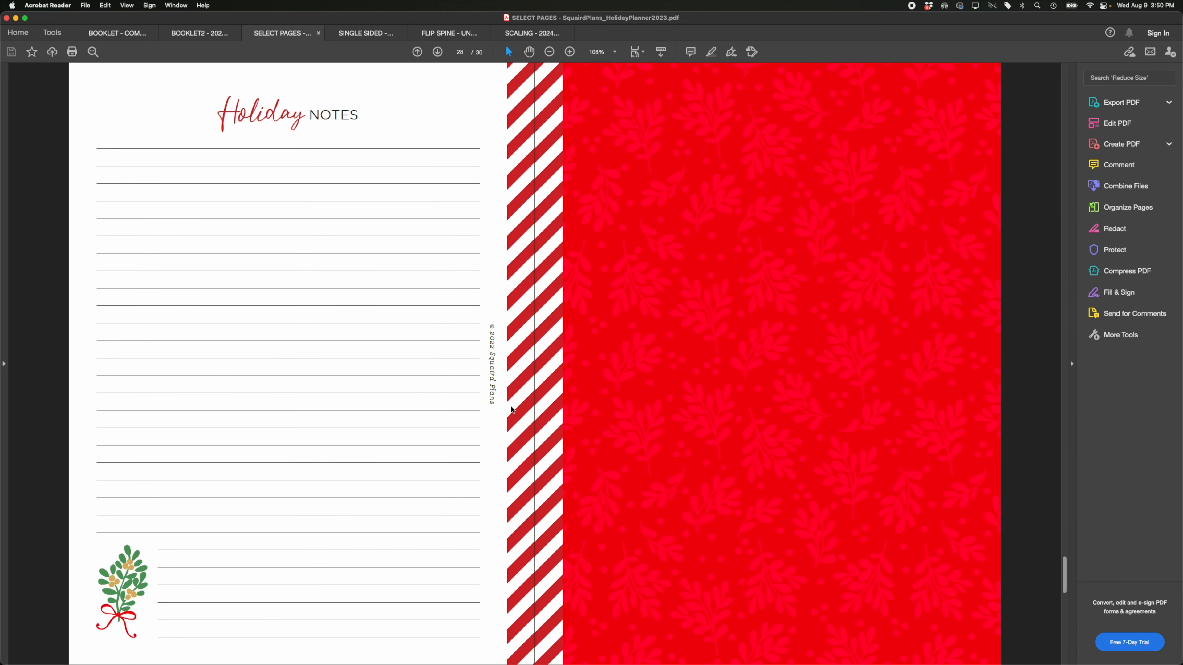
scroll(512, 410, up, 9)
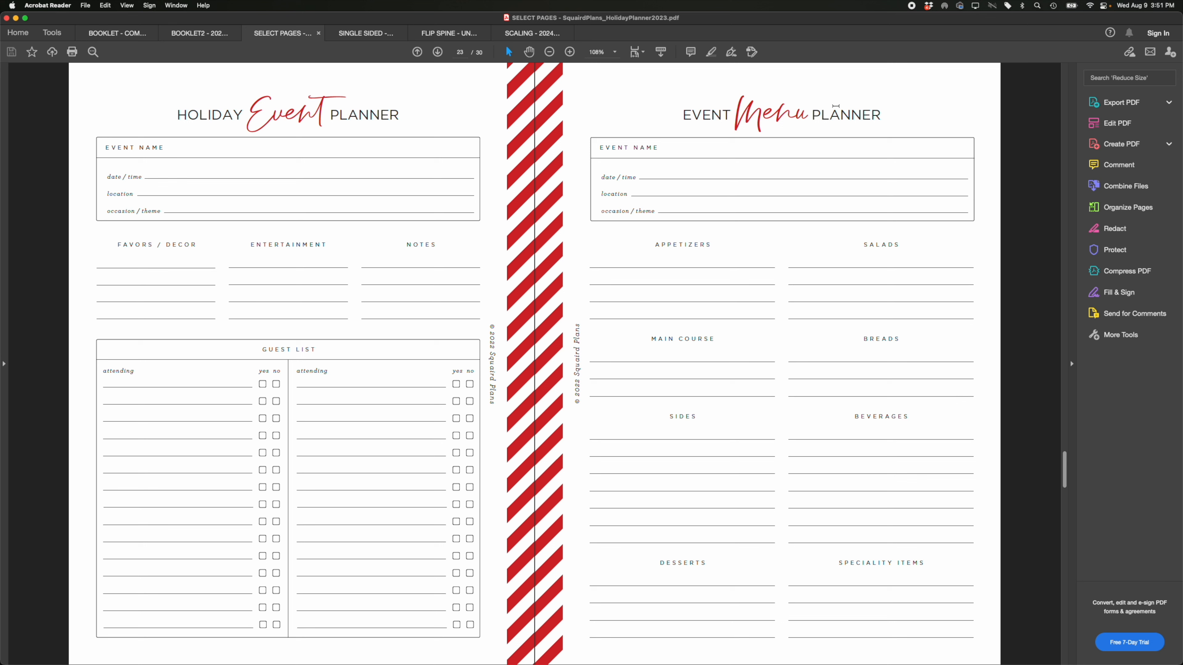
scroll(764, 506, down, 2)
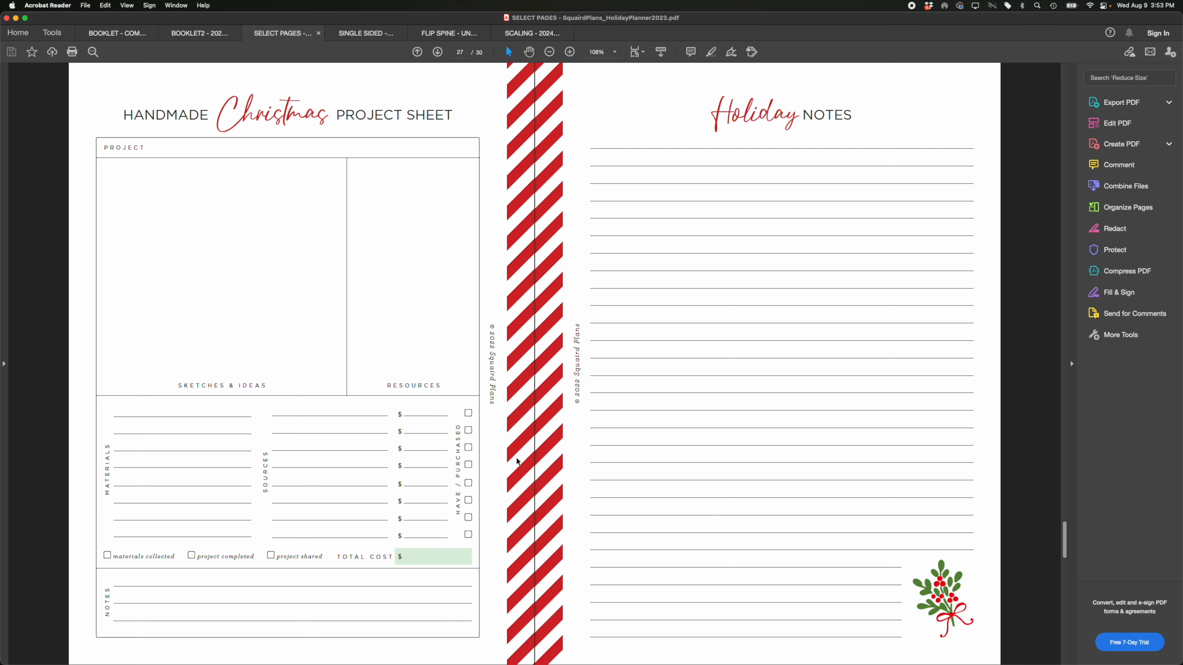
scroll(259, 428, up, 2)
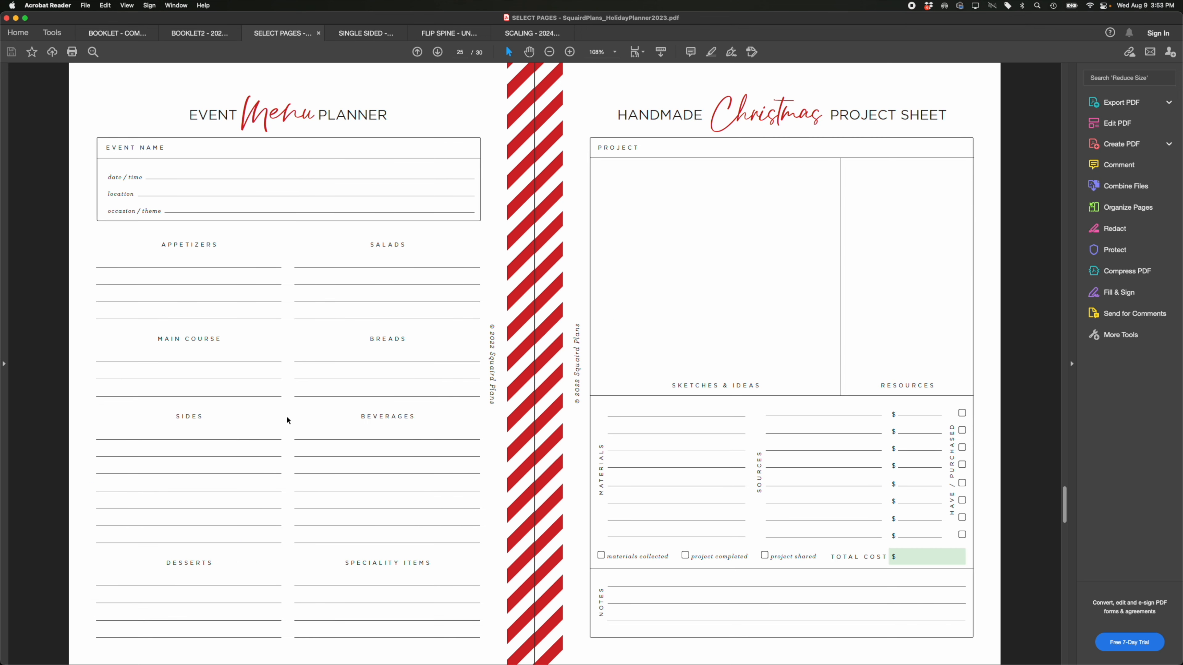
scroll(287, 420, up, 2)
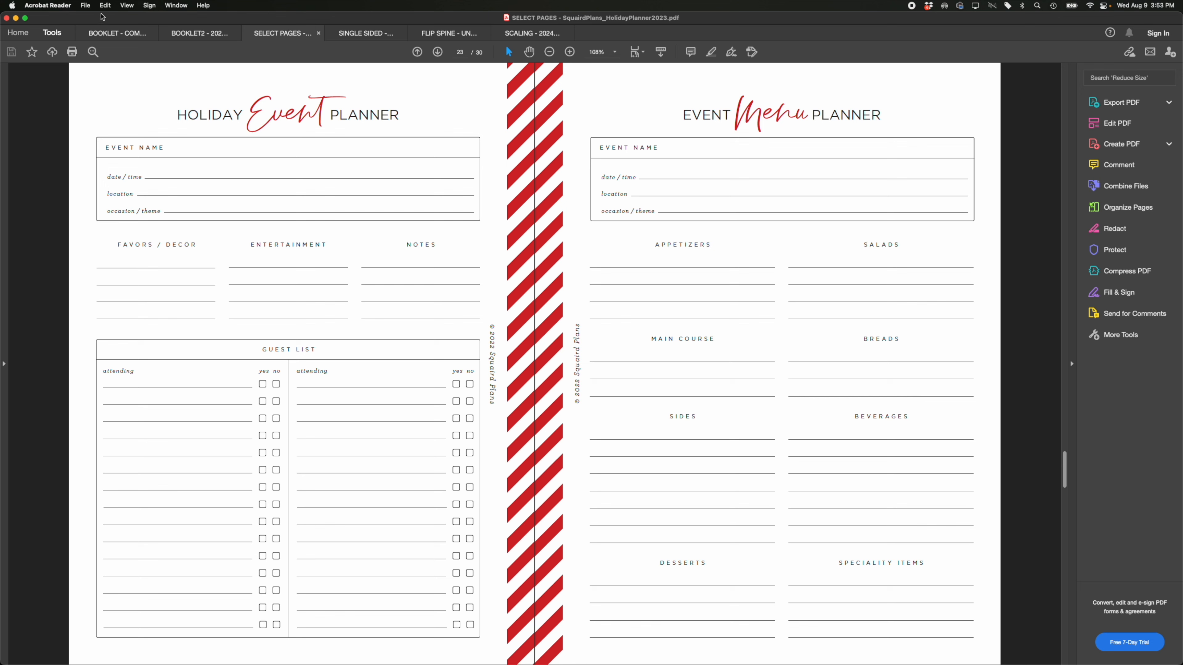
Open the holiday planner's print settings and format its page setup for the Brother HL-L8360CDW, keeping US Letter paper
click(85, 5)
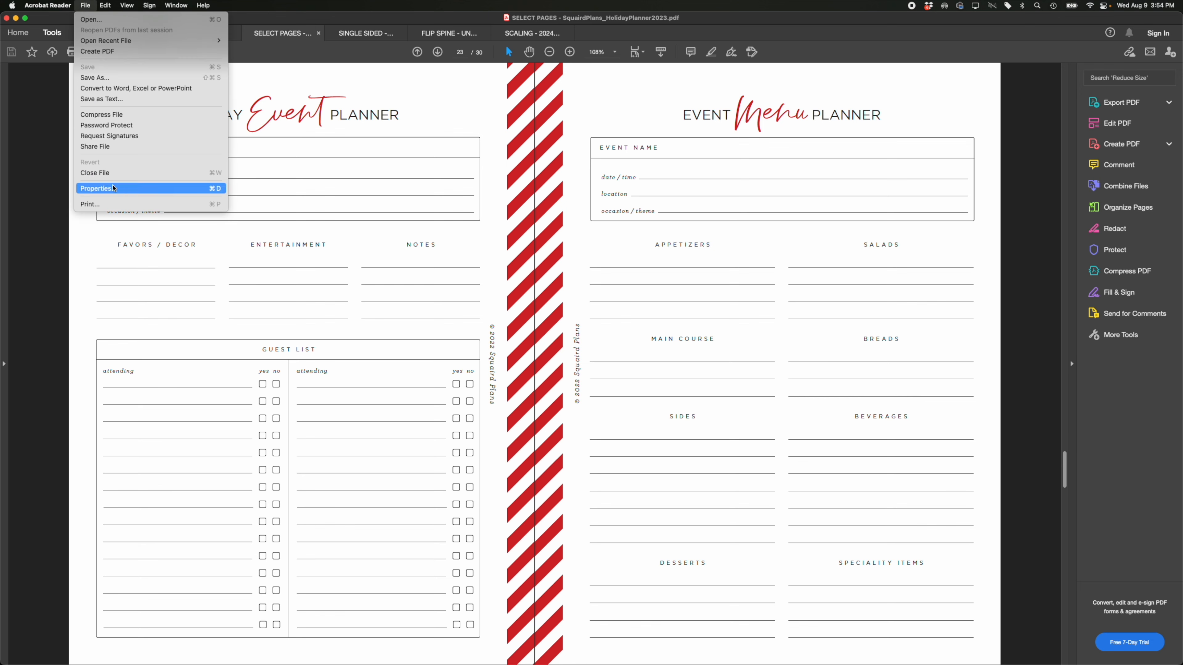
click(112, 204)
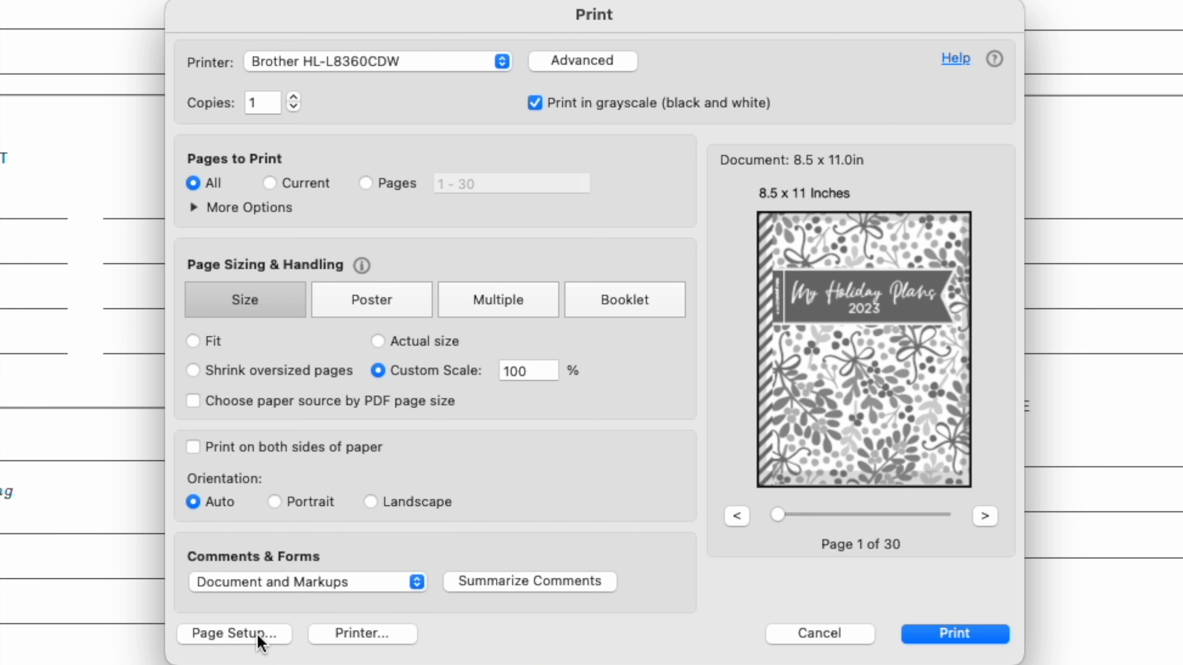
click(231, 633)
click(595, 173)
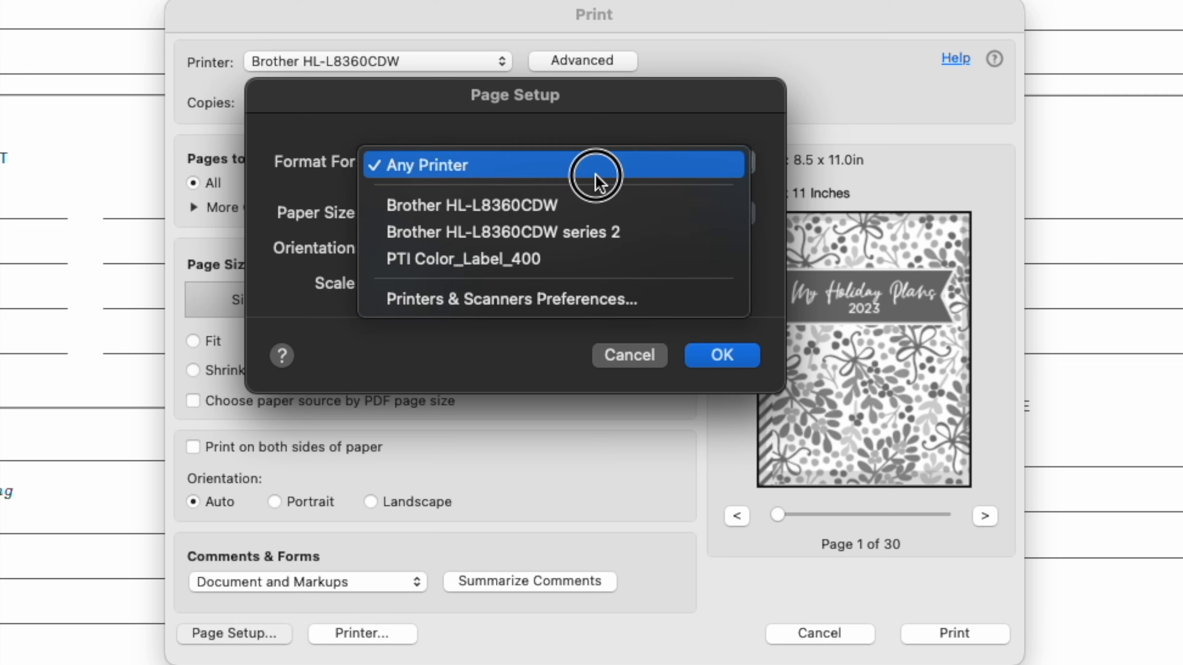
click(596, 214)
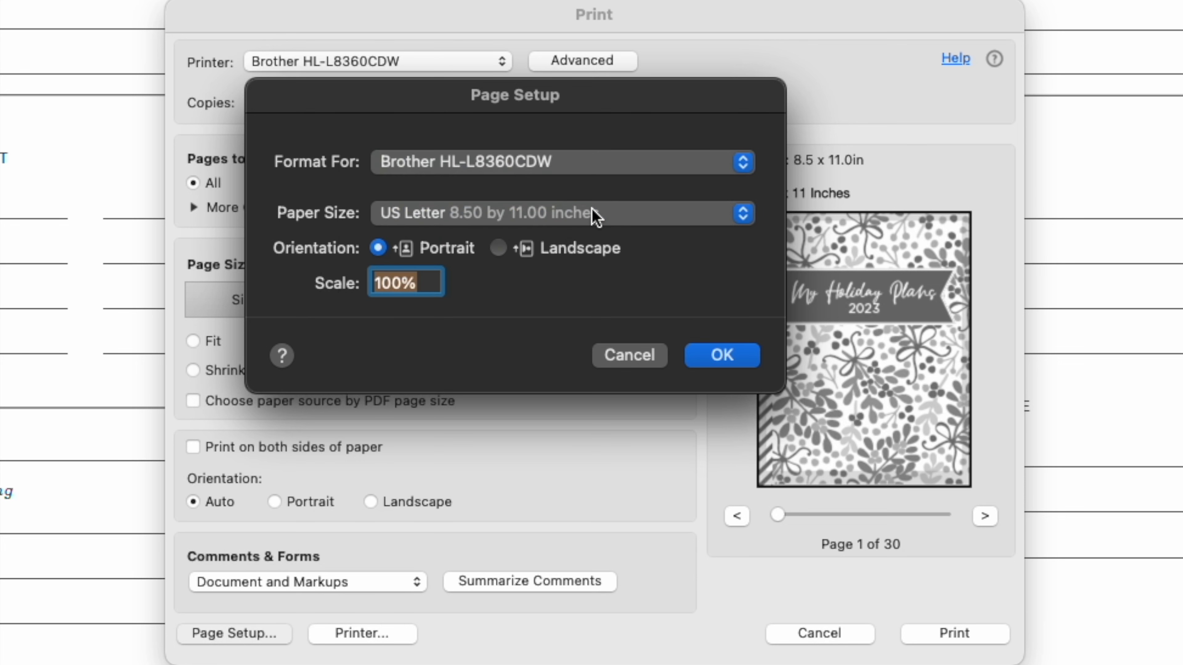
click(750, 365)
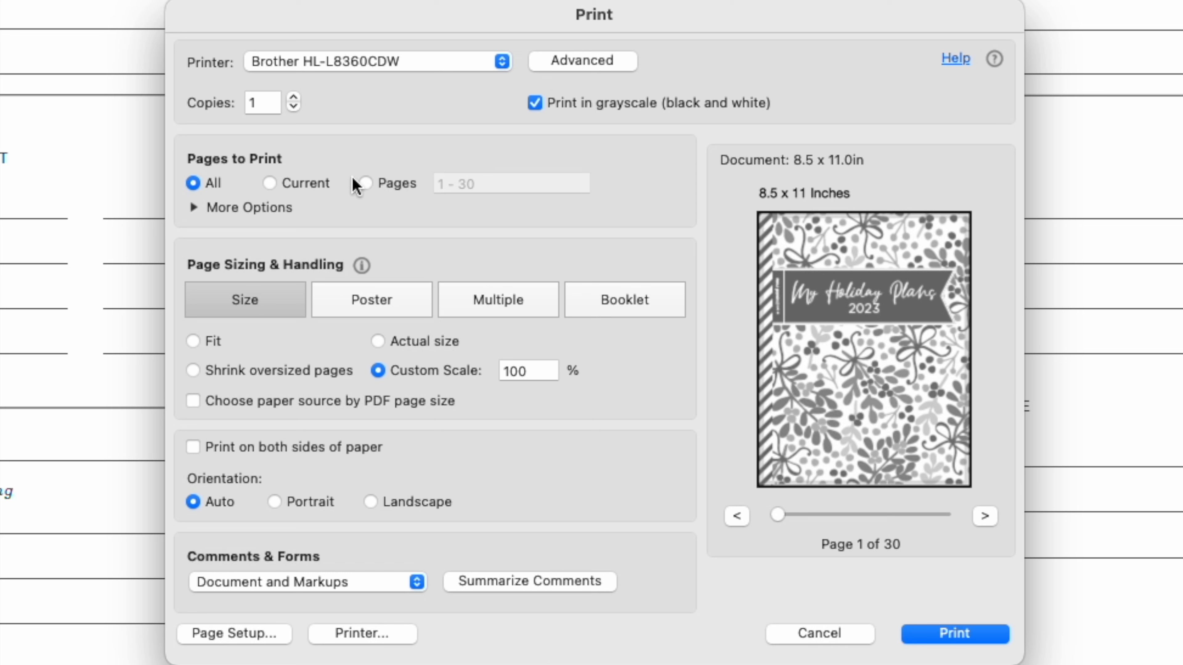
Limit the holiday planner printout to pages 1-10,11,16,15-16,21,24,27-30
click(366, 183)
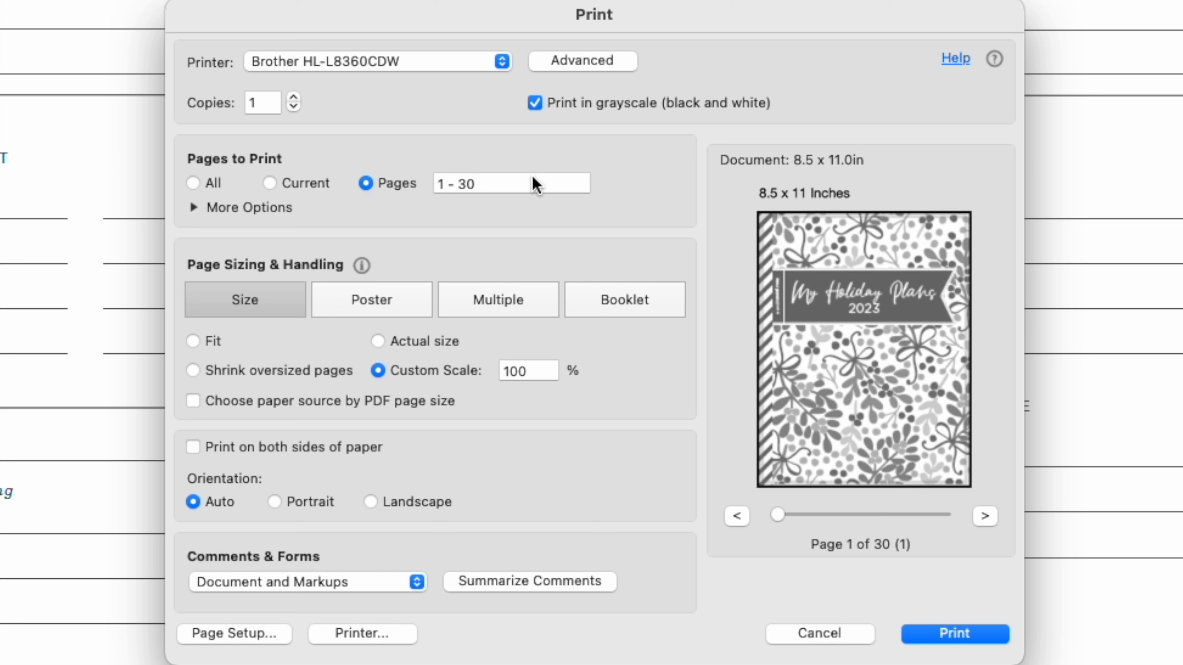
drag(507, 185, 421, 182)
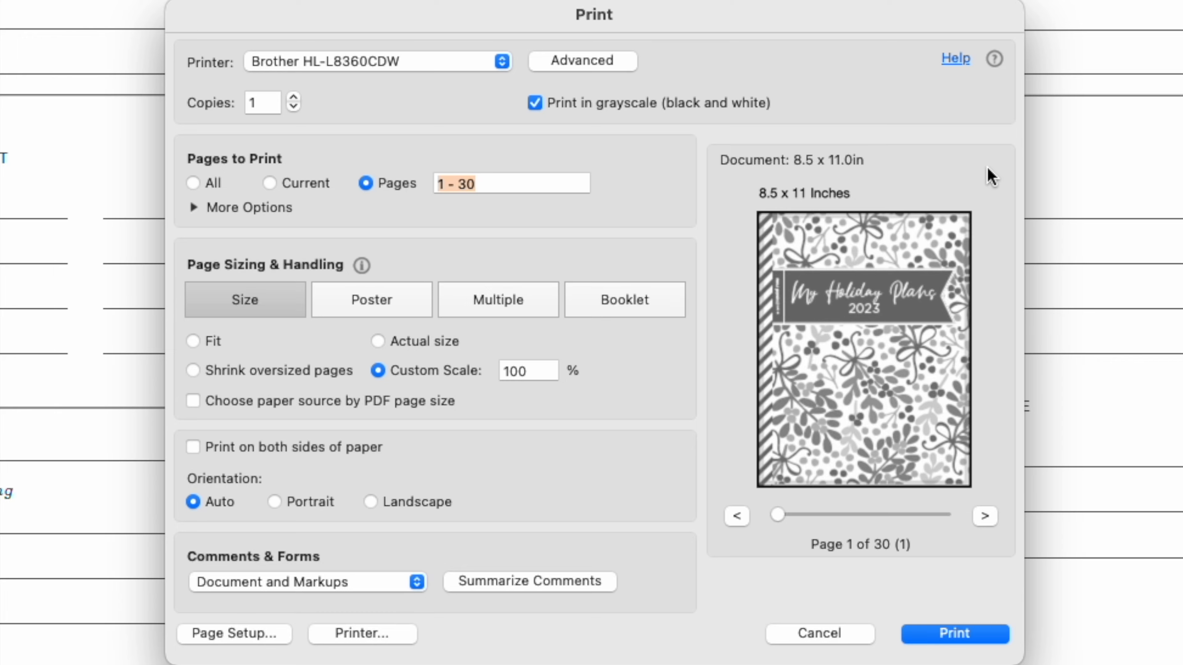
text(1)
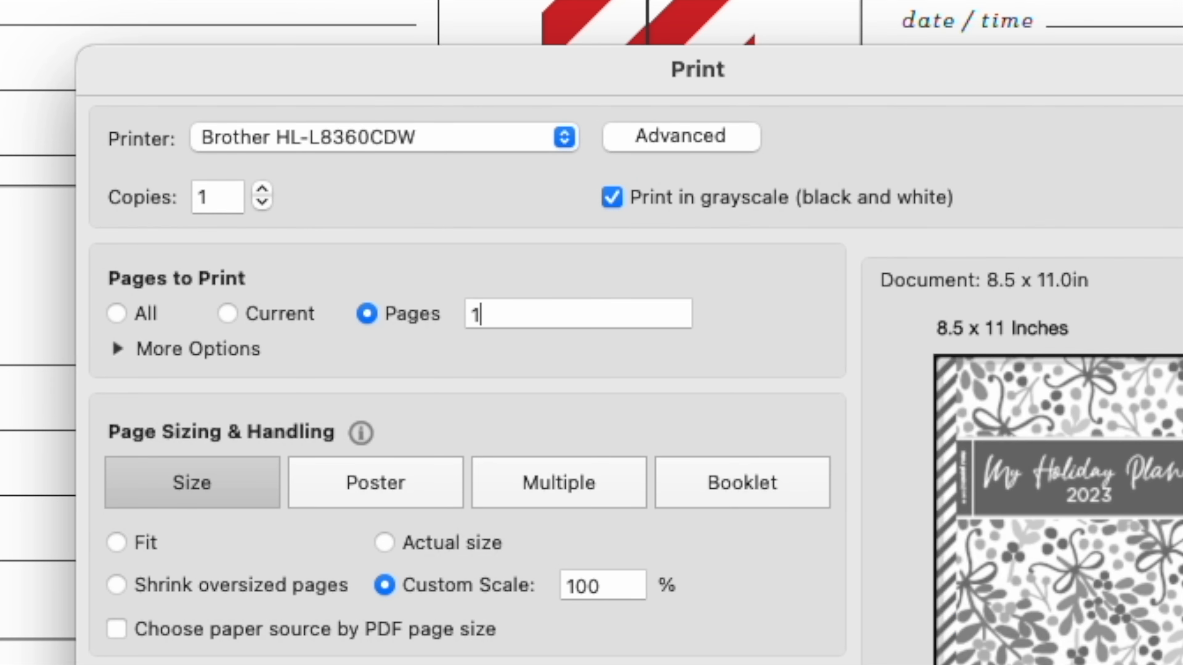
text(-10,)
text(11,1)
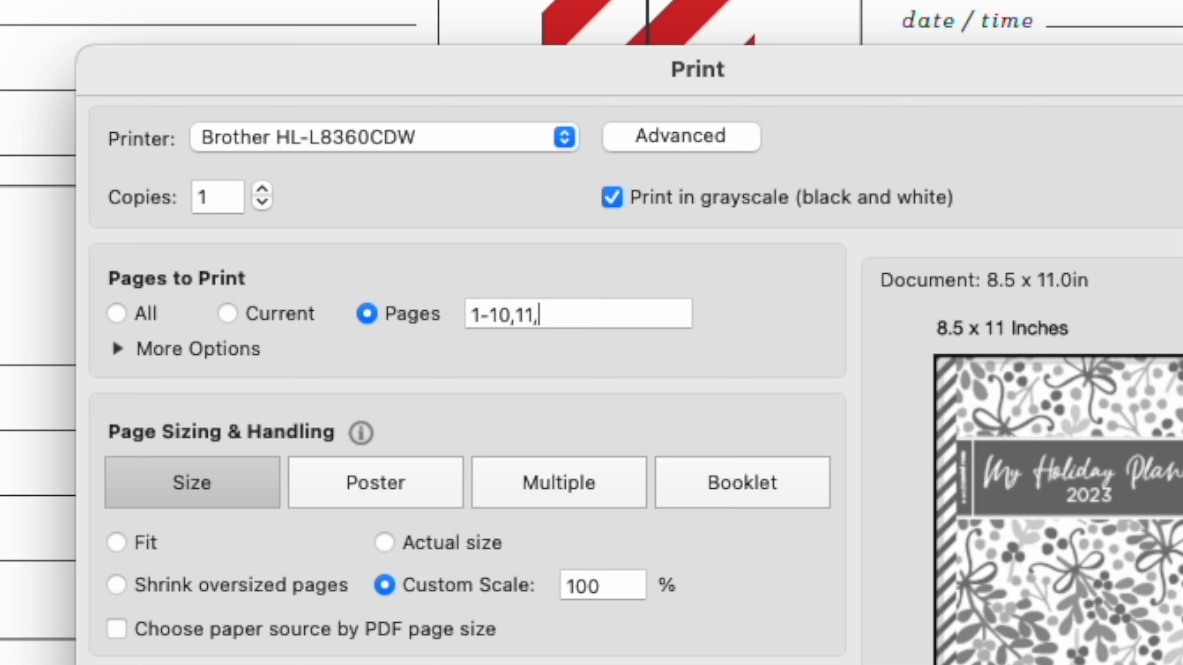
text(6,15-16)
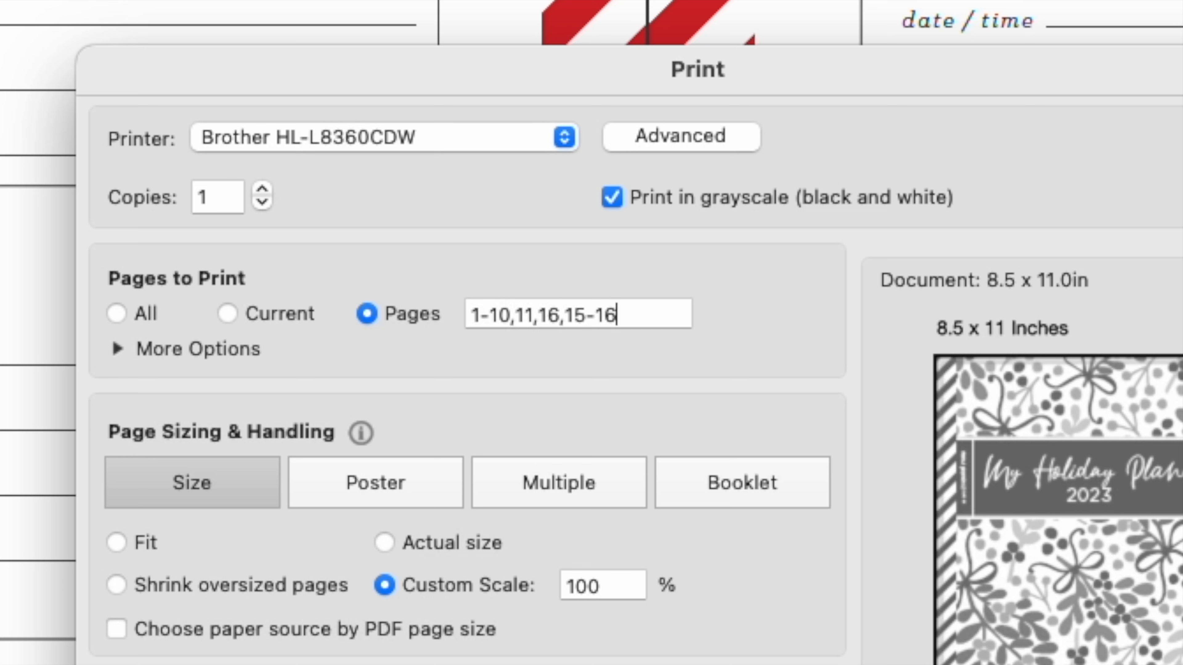
text(,21,24,)
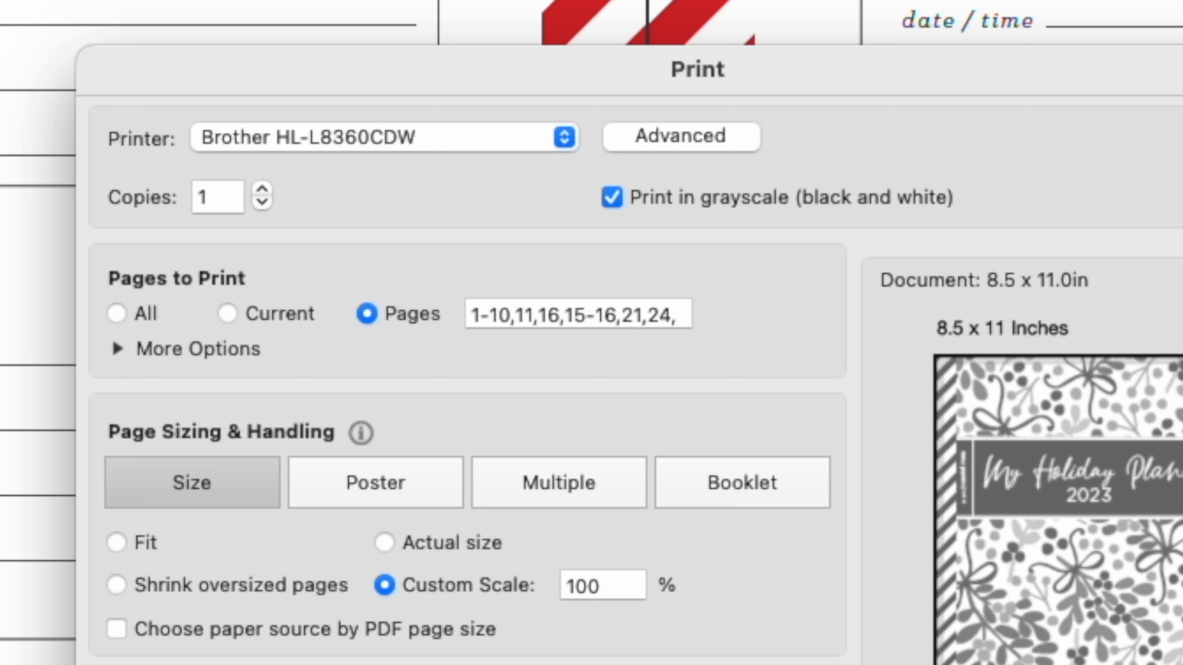
key(super+a)
text(27-30)
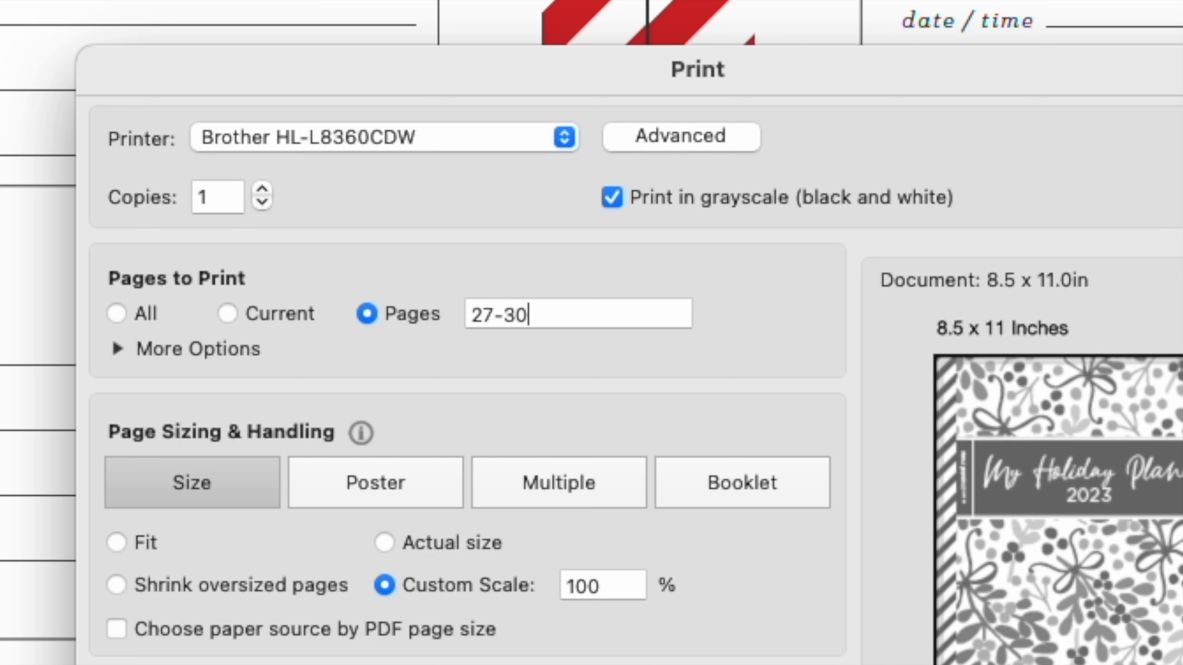
drag(541, 315, 451, 313)
click(514, 372)
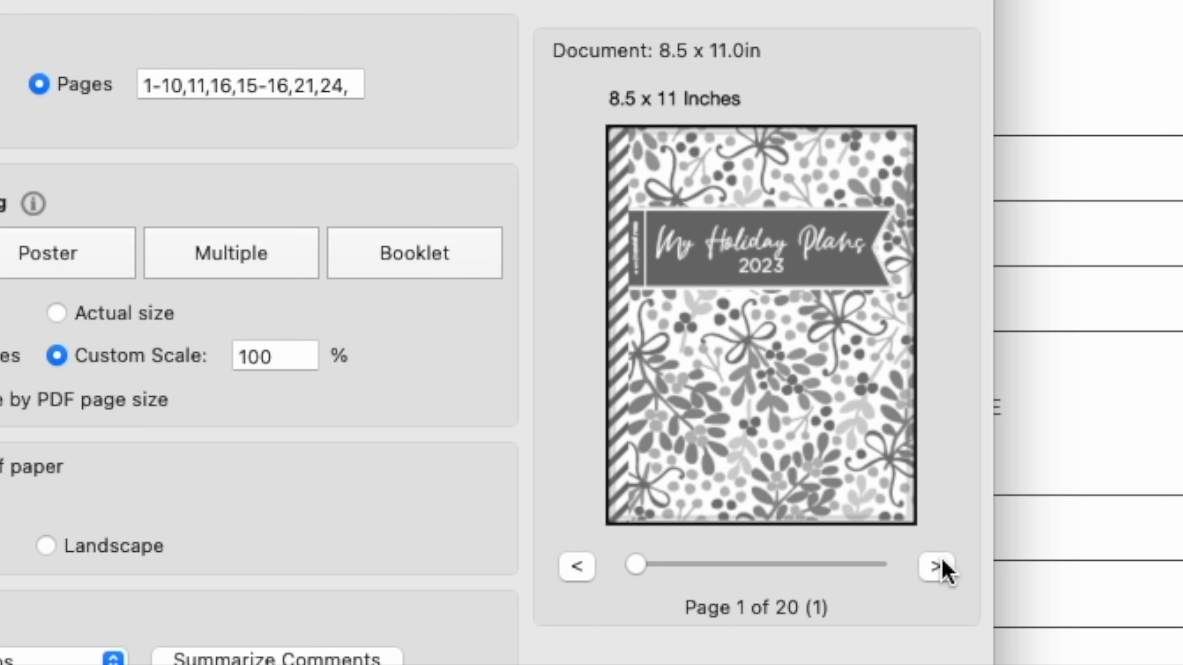
Step through the print preview from the cover to the last selected page to check the chosen pages and their order
click(943, 565)
click(943, 564)
click(943, 565)
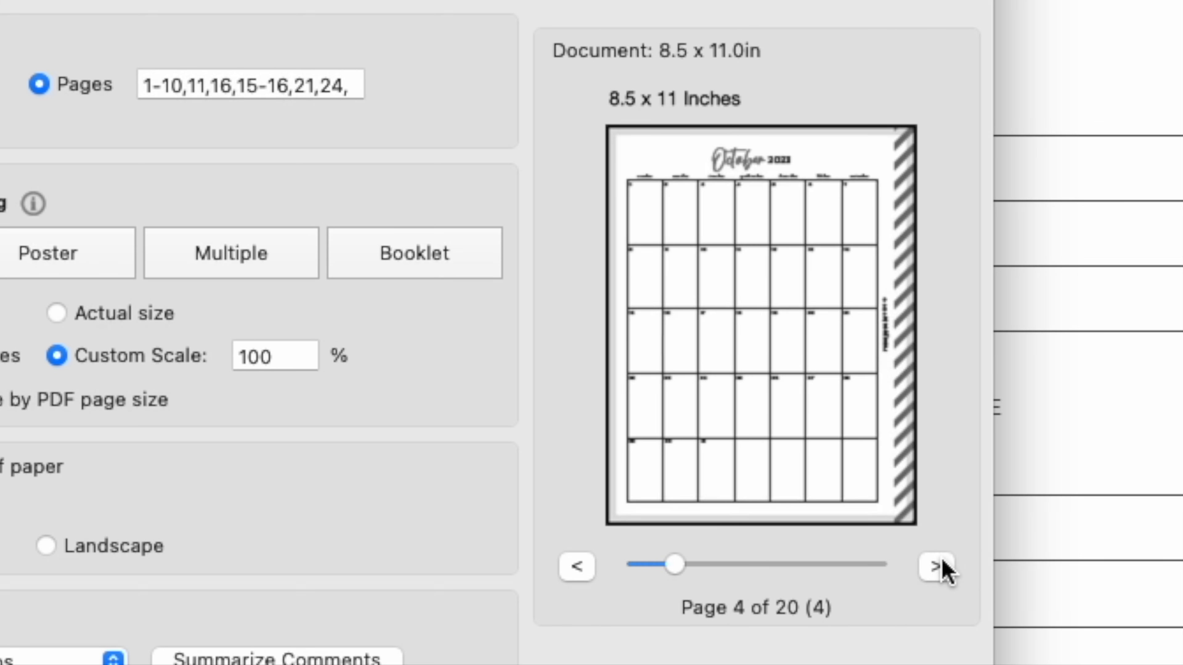
click(942, 566)
click(943, 565)
click(942, 565)
click(943, 566)
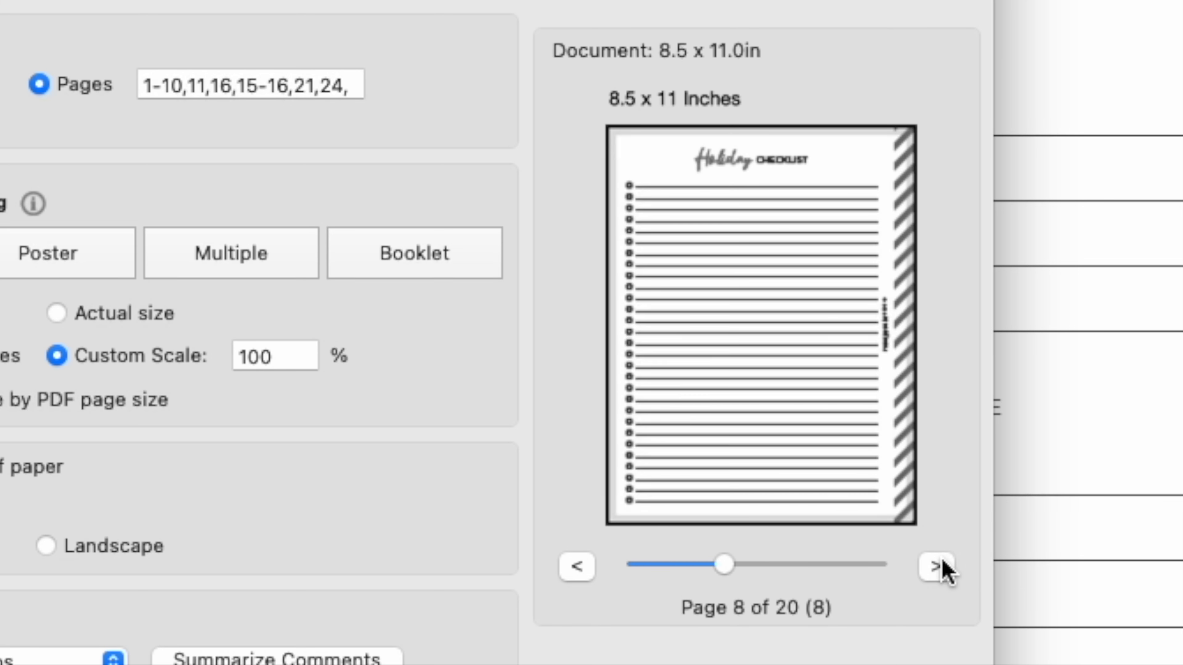
click(942, 566)
click(943, 565)
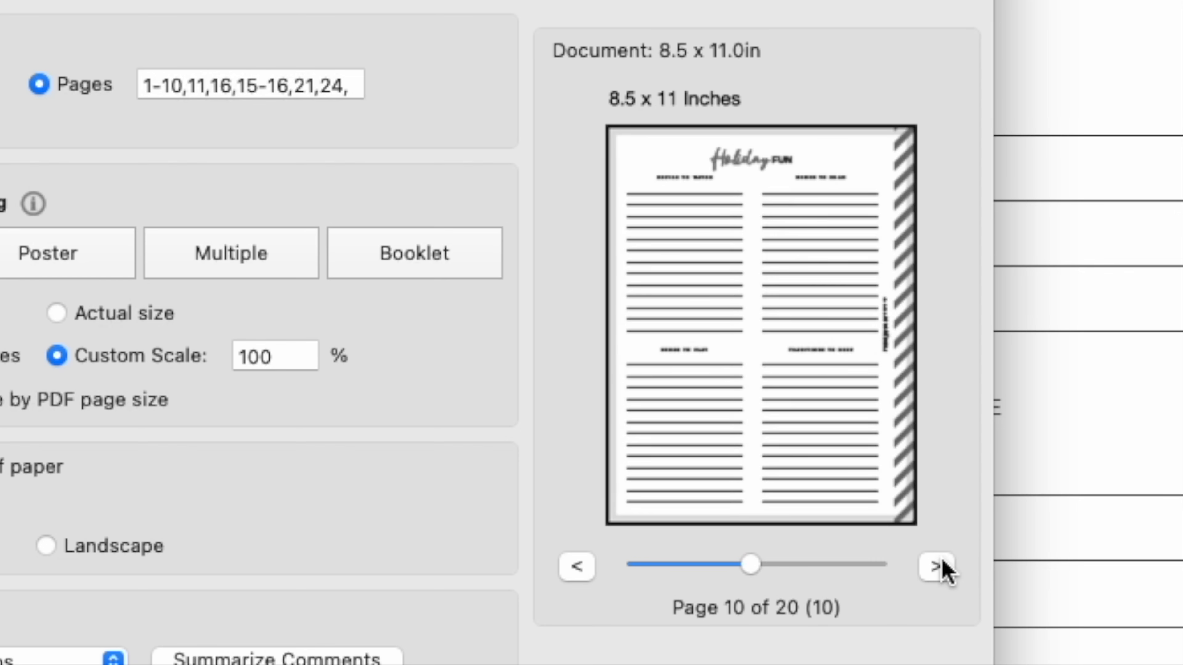
click(942, 566)
click(942, 566)
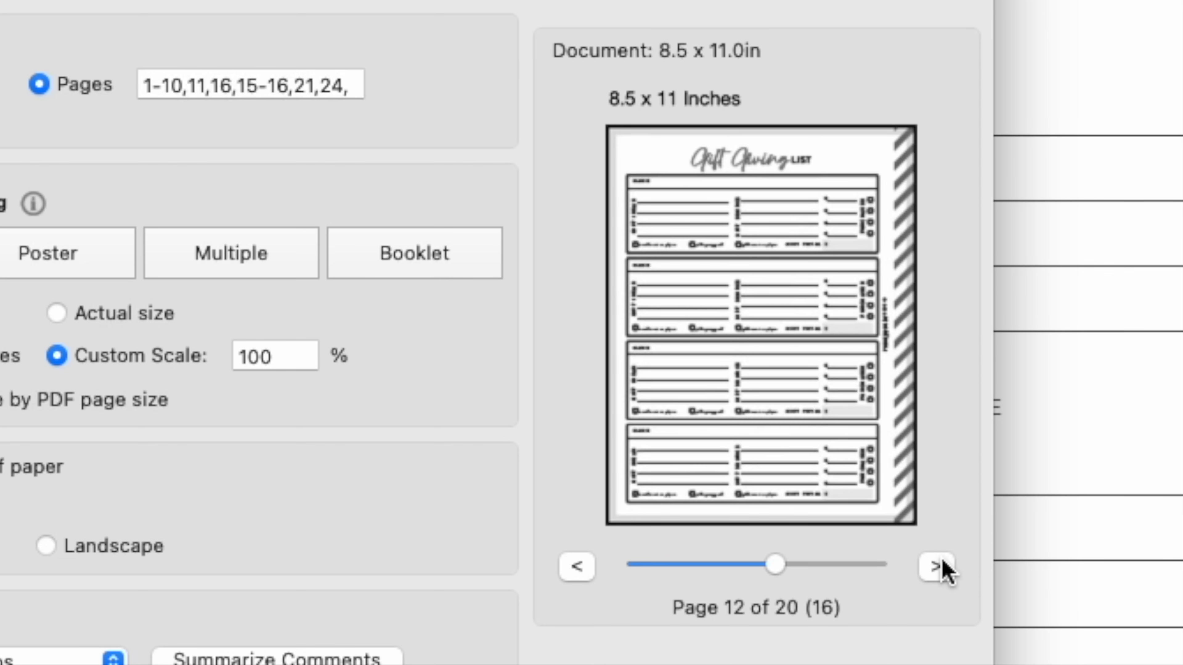
click(943, 566)
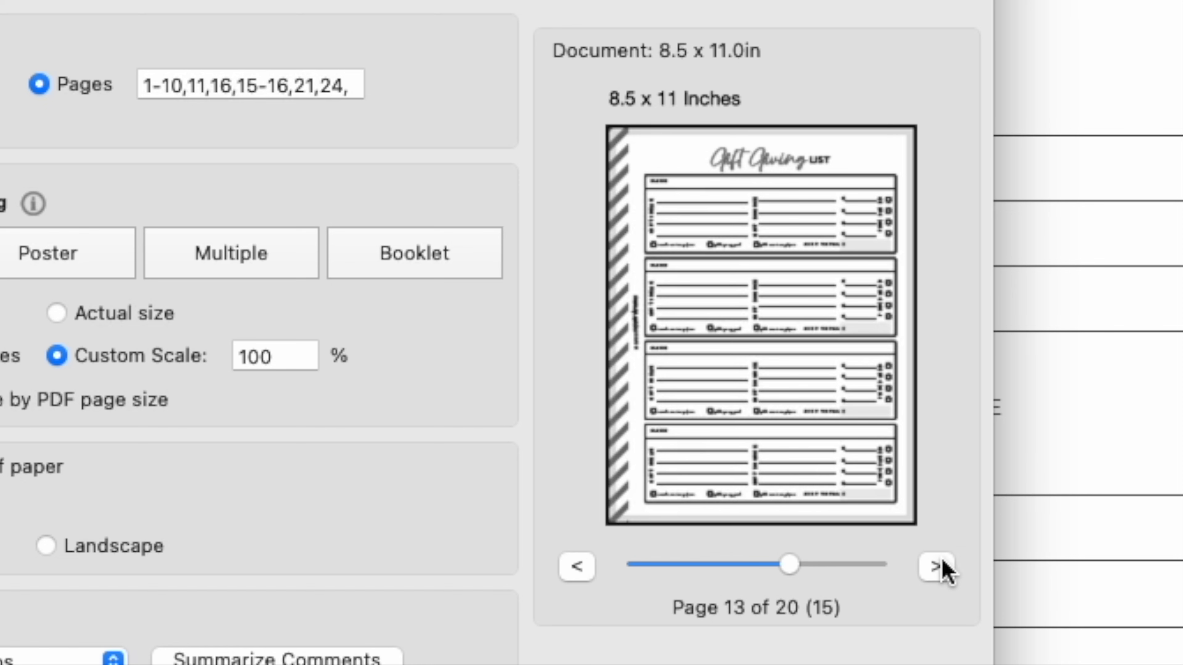
click(943, 565)
click(943, 565)
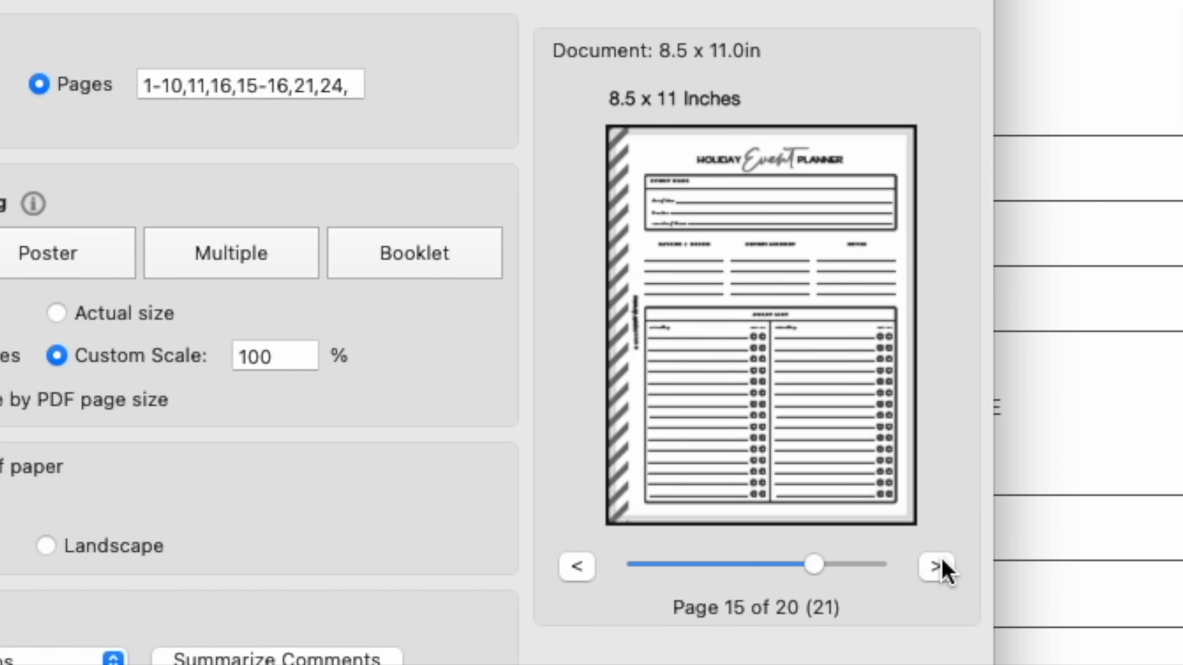
click(936, 567)
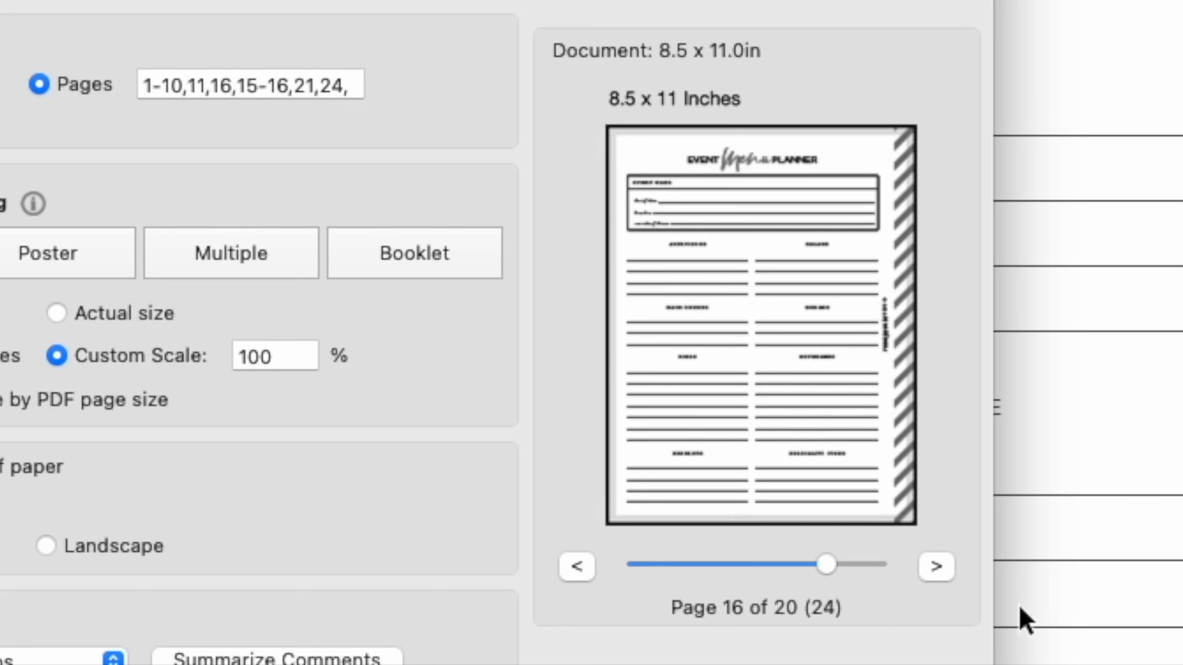
click(948, 573)
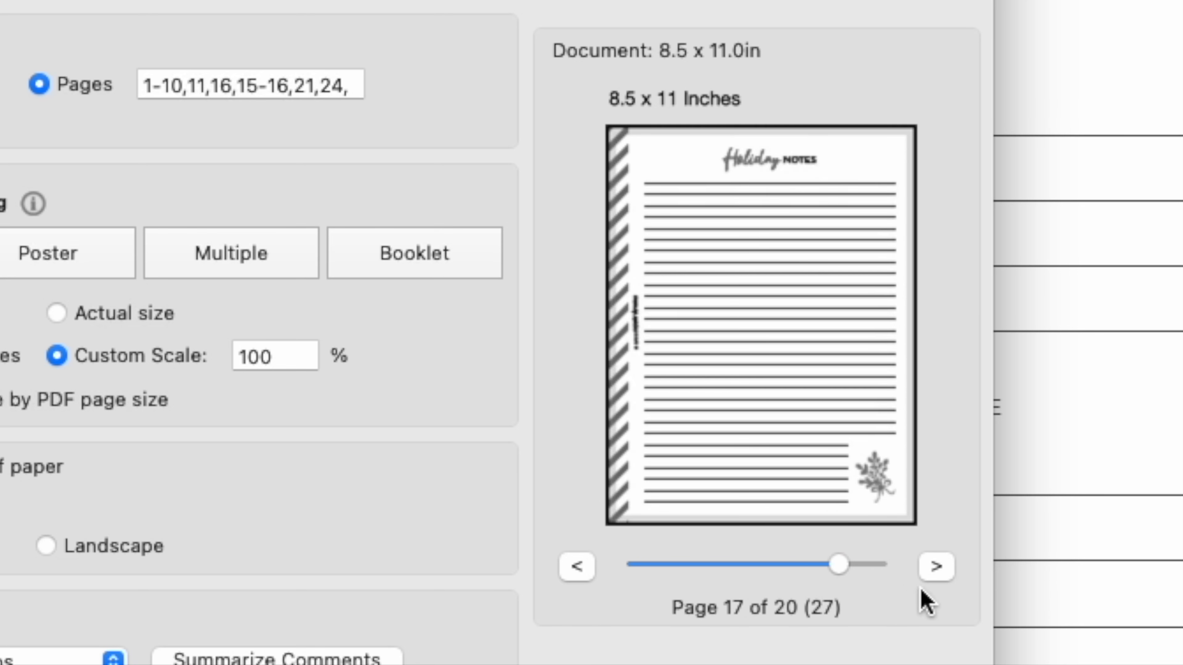
click(945, 569)
click(945, 569)
click(944, 568)
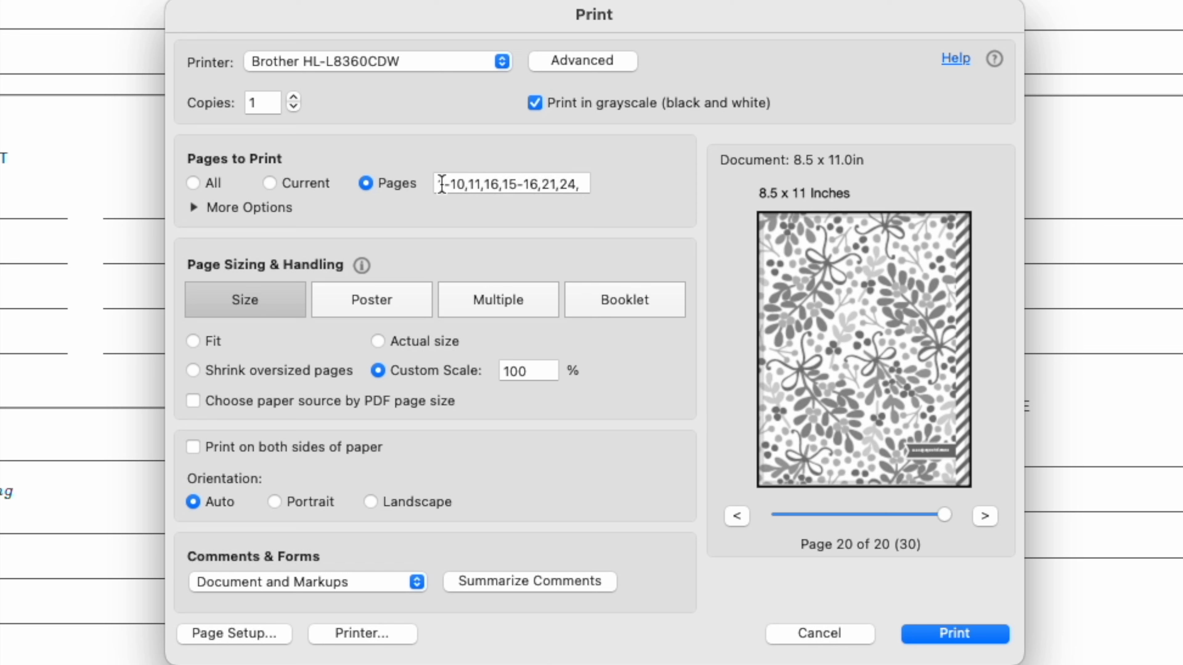
Replace the page selection with 8,8,8,8 to print the holiday checklist page four times
click(577, 185)
key(BackSpace)
text(,)
click(498, 183)
text(,)
drag(586, 183, 421, 186)
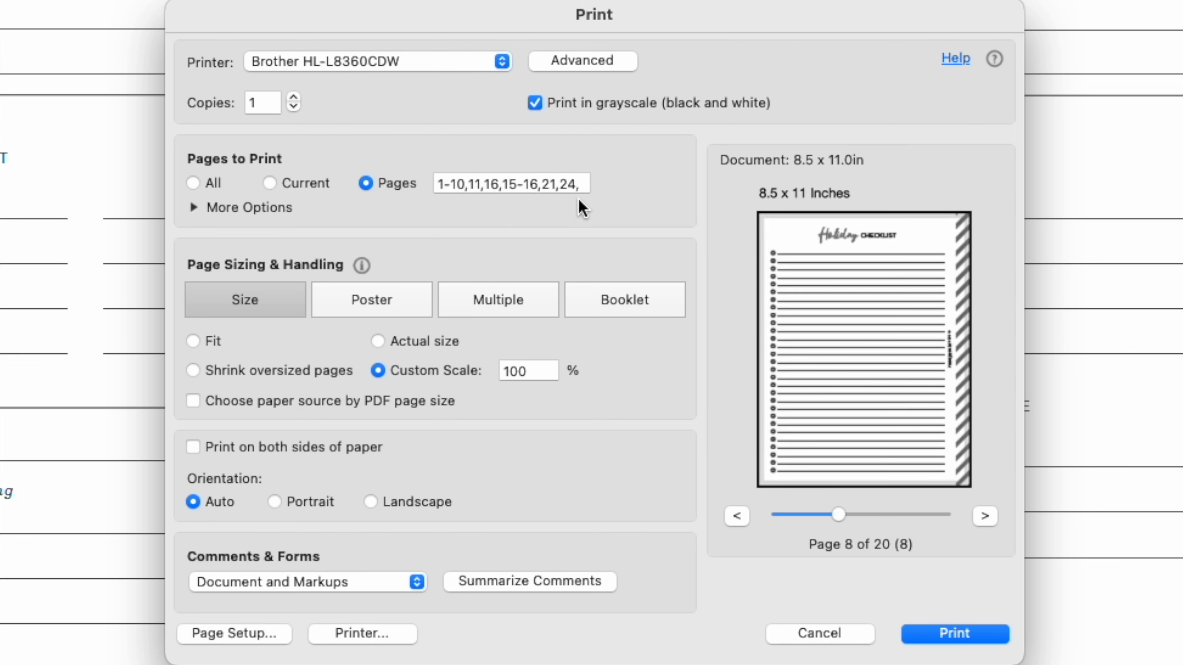
drag(582, 184, 379, 178)
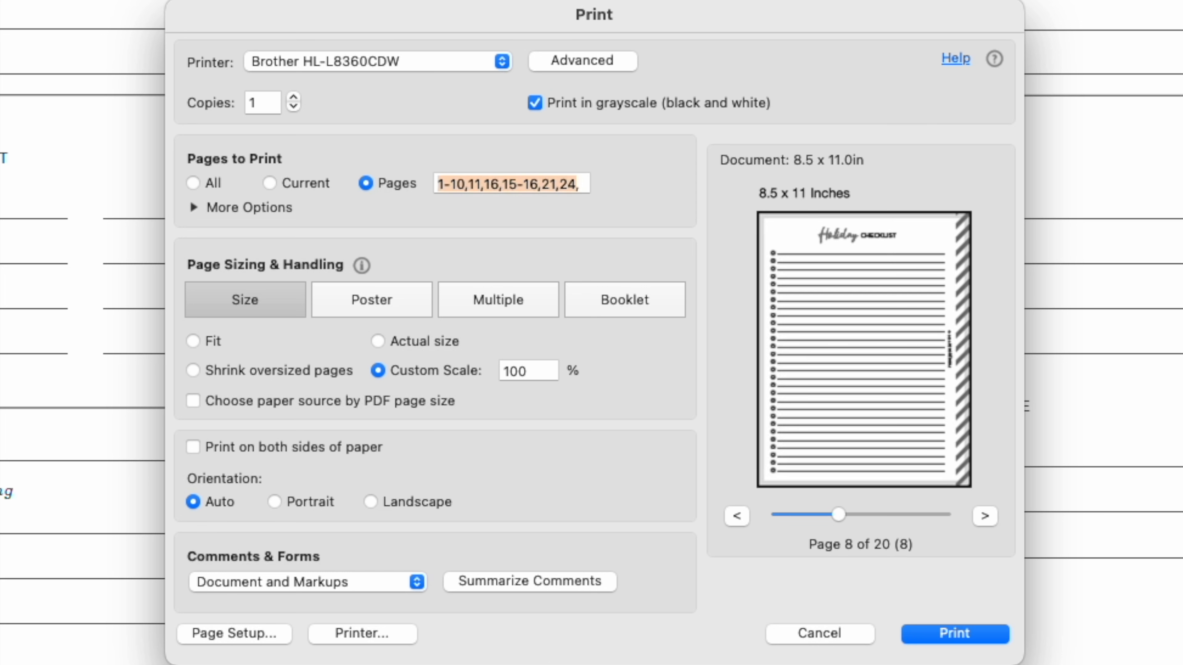
text(8,8,8,)
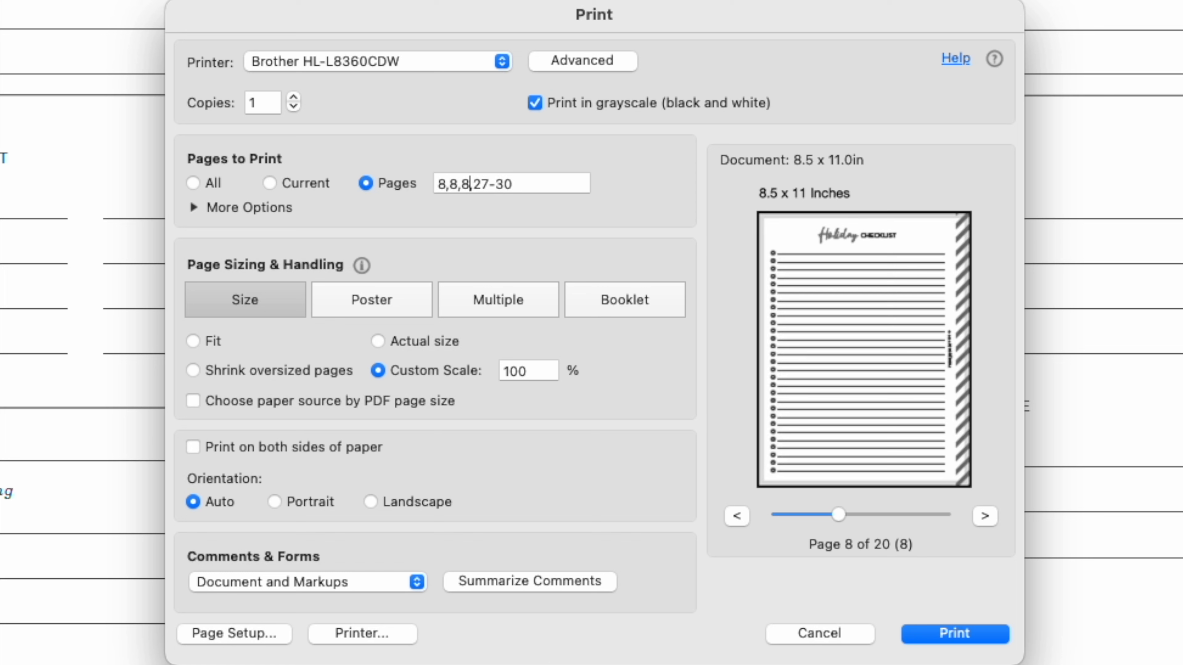
text(8)
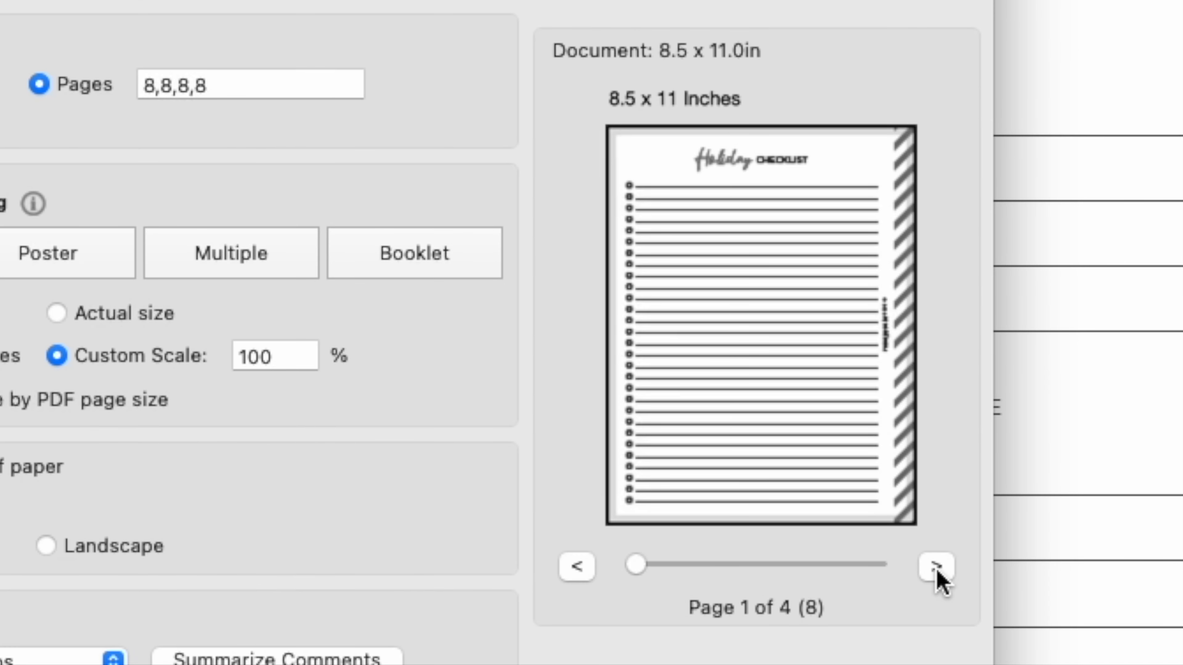
Step through the print preview of the repeated checklist page to its last copy
click(986, 518)
click(985, 517)
click(937, 571)
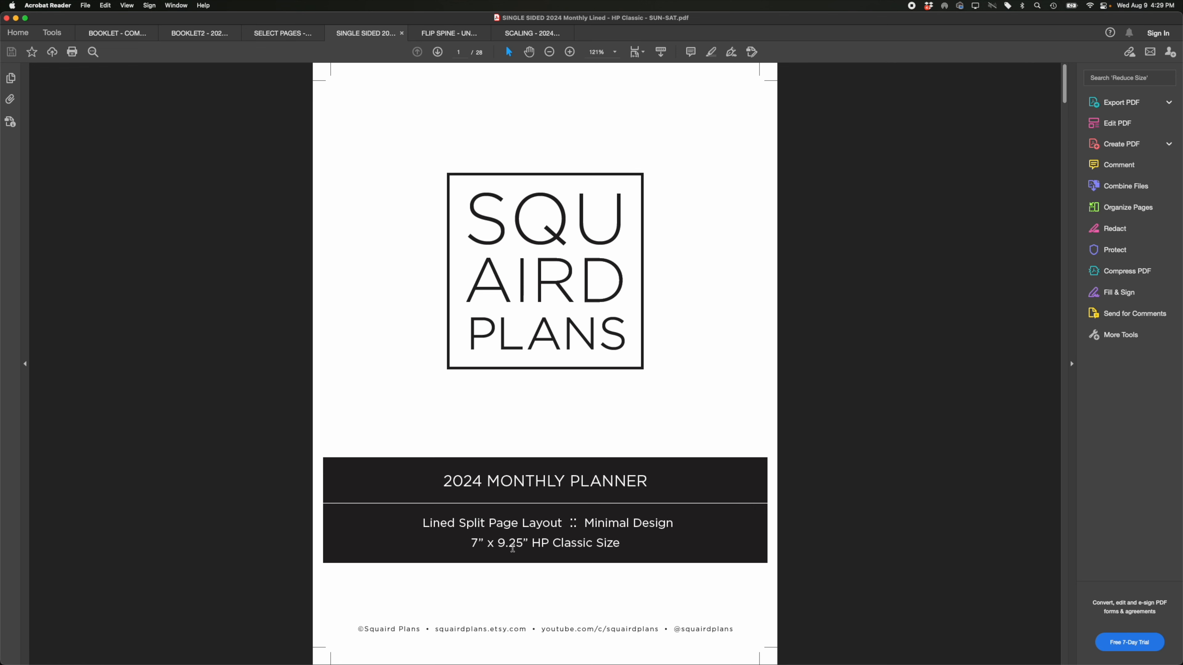
Look through the calendar spreads of the single-sided 2024 monthly planner in HP Classic size
key(Right)
key(Right)
key(Right)
key(Right)
key(Right)
key(Right)
key(Right)
key(Right)
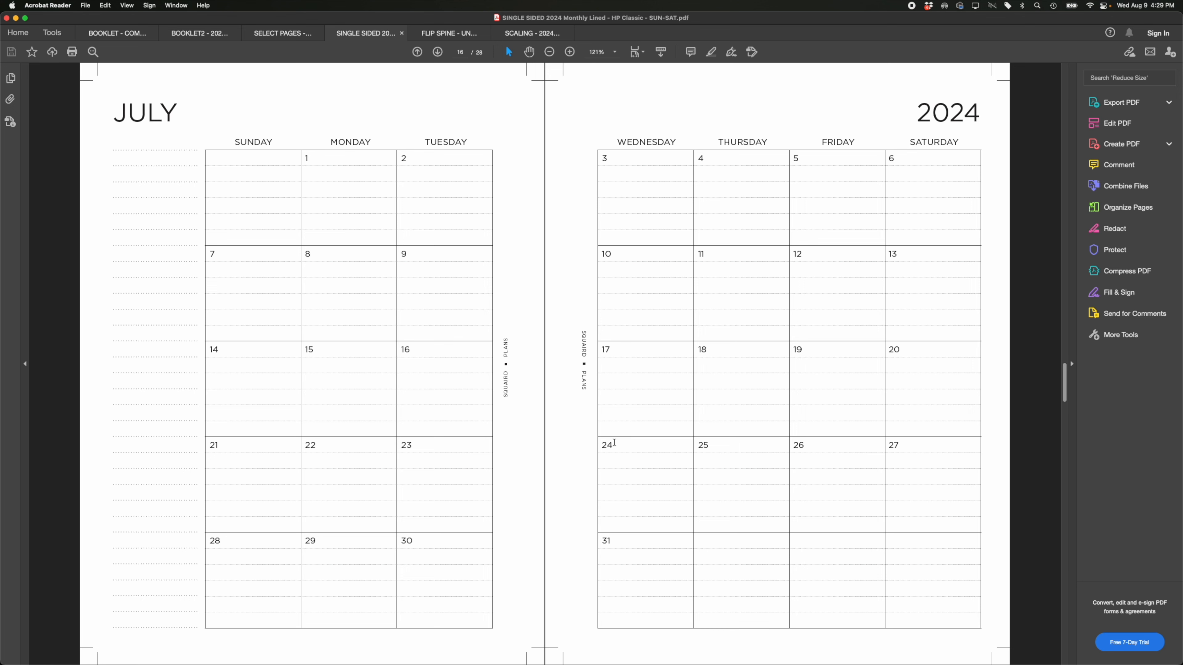
scroll(615, 443, up, 15)
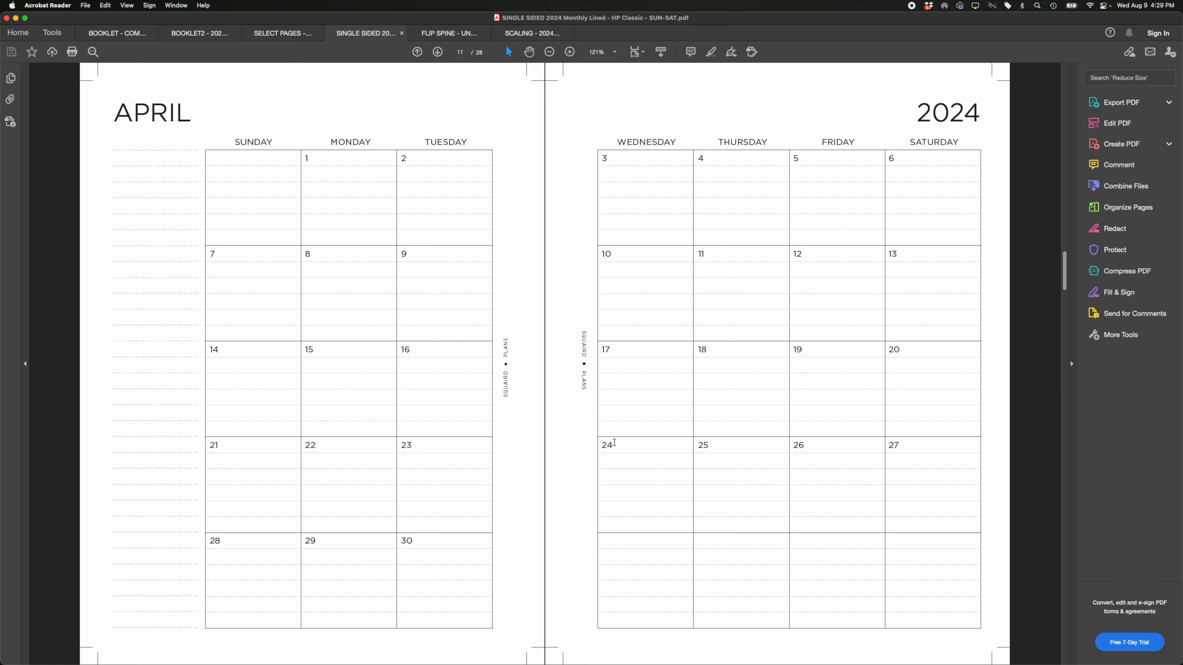
Open the monthly planner's print settings and format its page setup for the Brother HL-L8360CDW, keeping US Letter paper
click(85, 6)
click(103, 203)
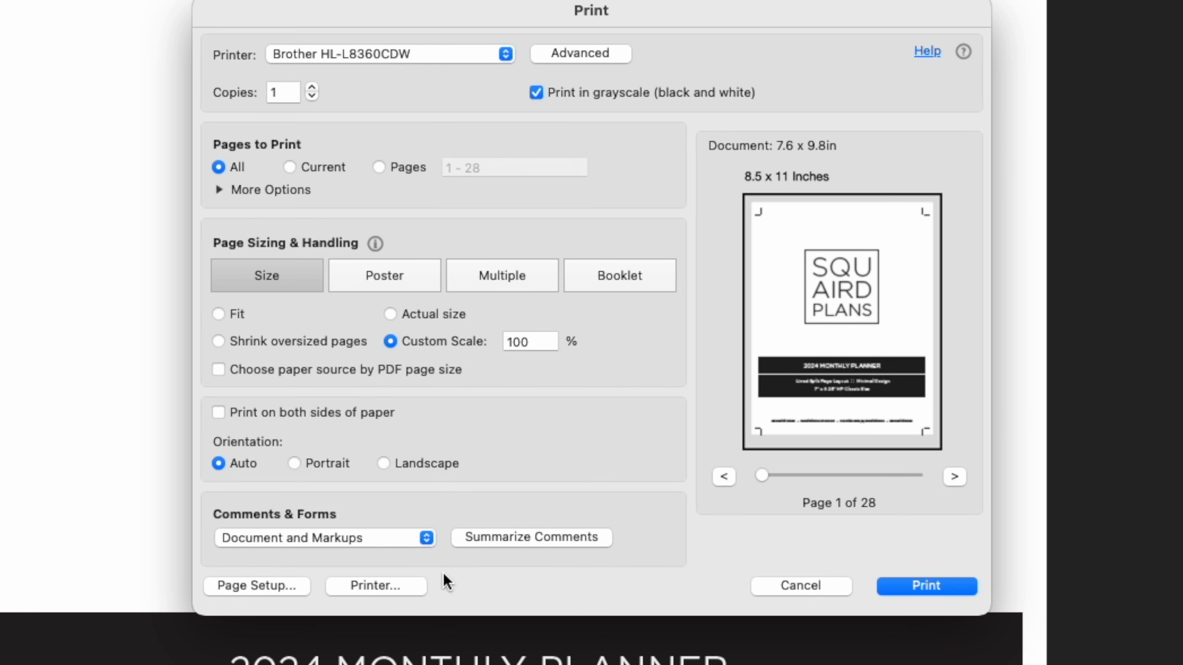
click(278, 588)
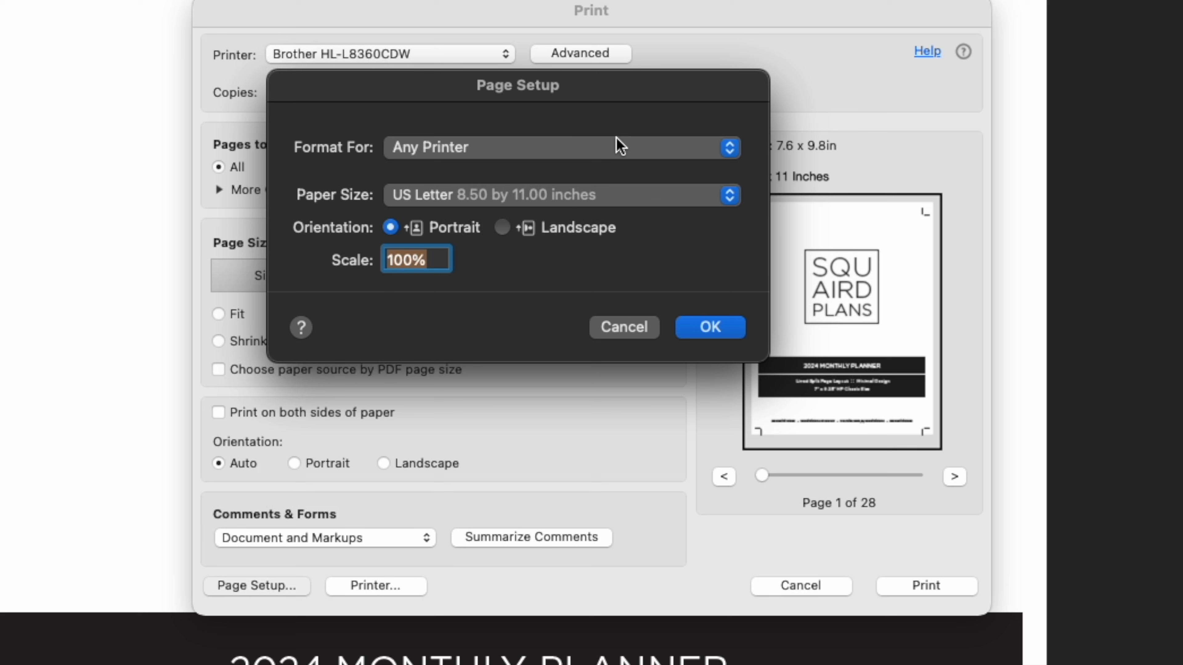
click(615, 146)
click(626, 187)
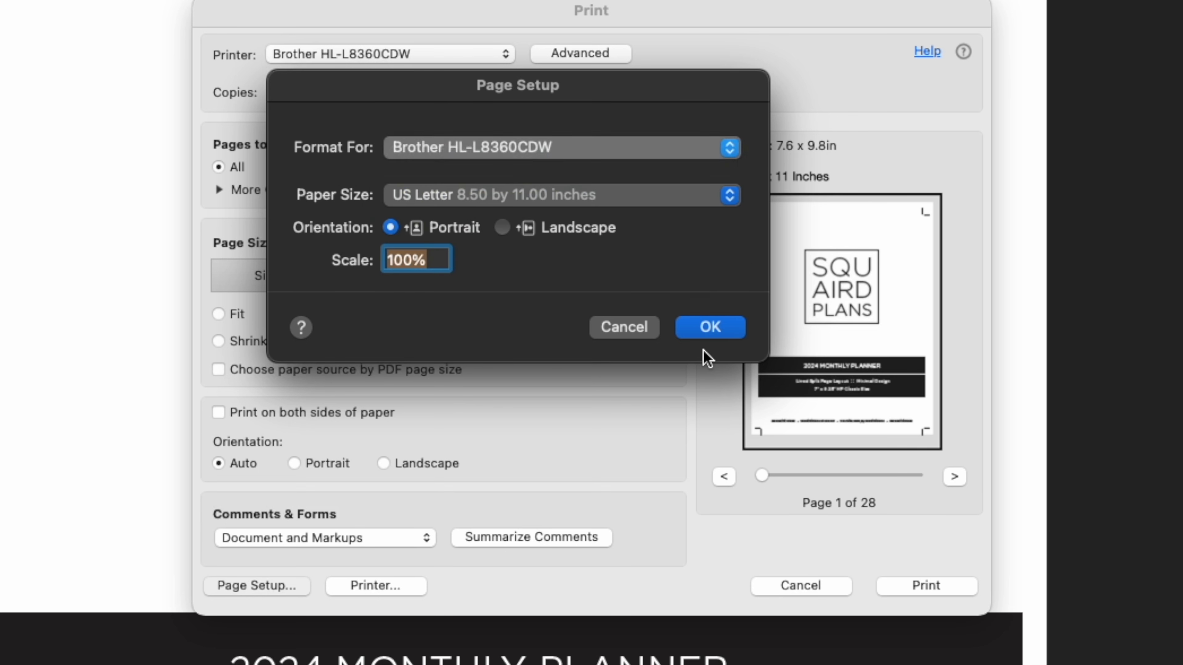
click(717, 331)
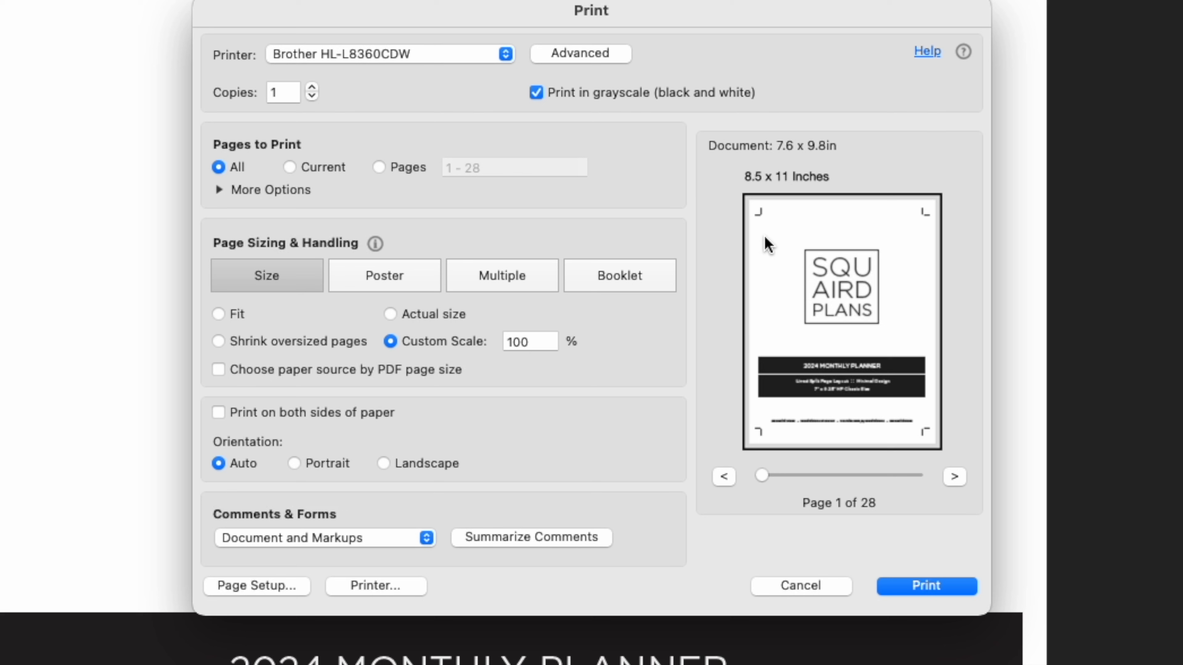
Switch to printing a page range, reveal the additional page options, and check the first three pages and the last in the preview
click(470, 166)
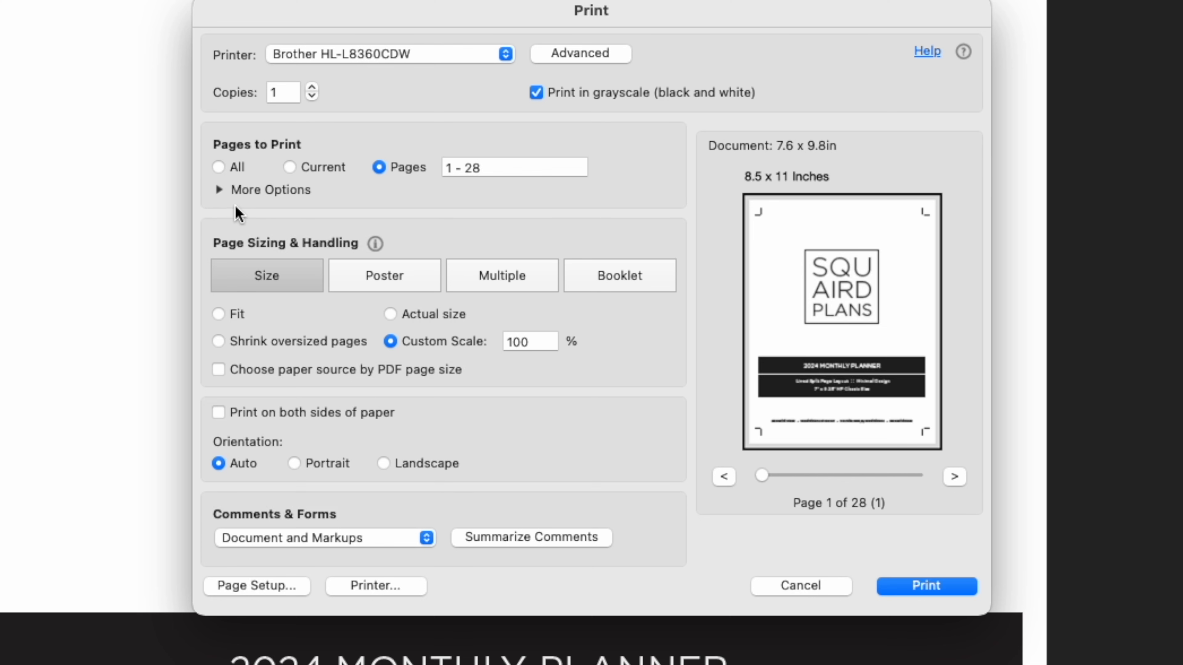
click(219, 191)
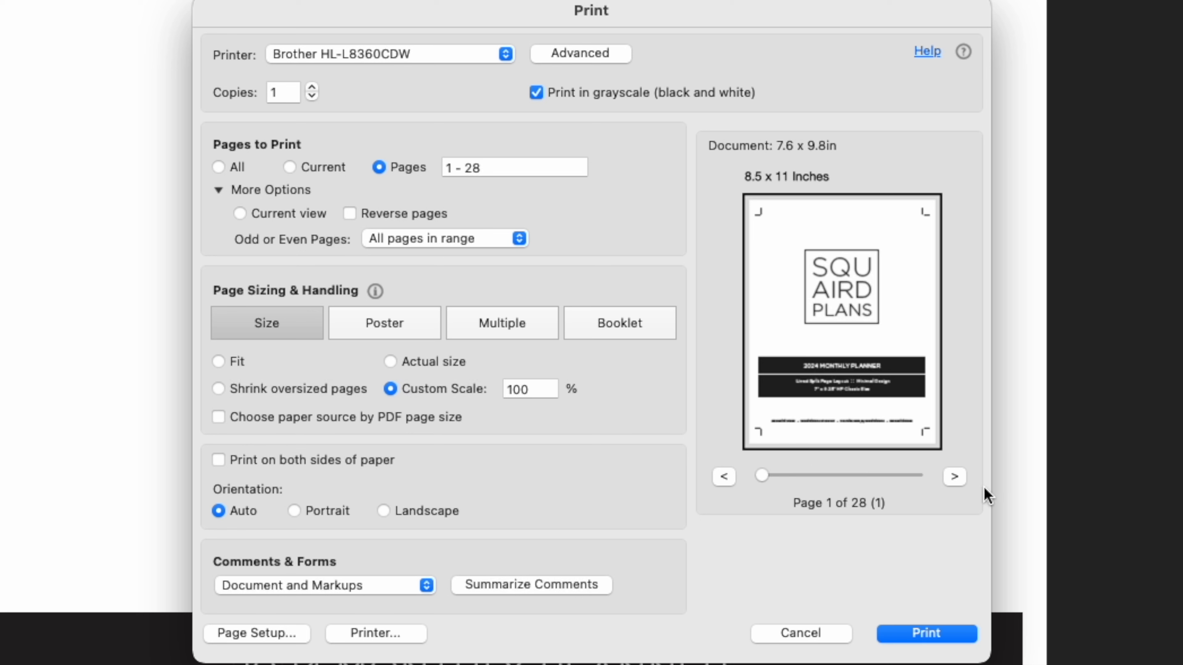
click(955, 480)
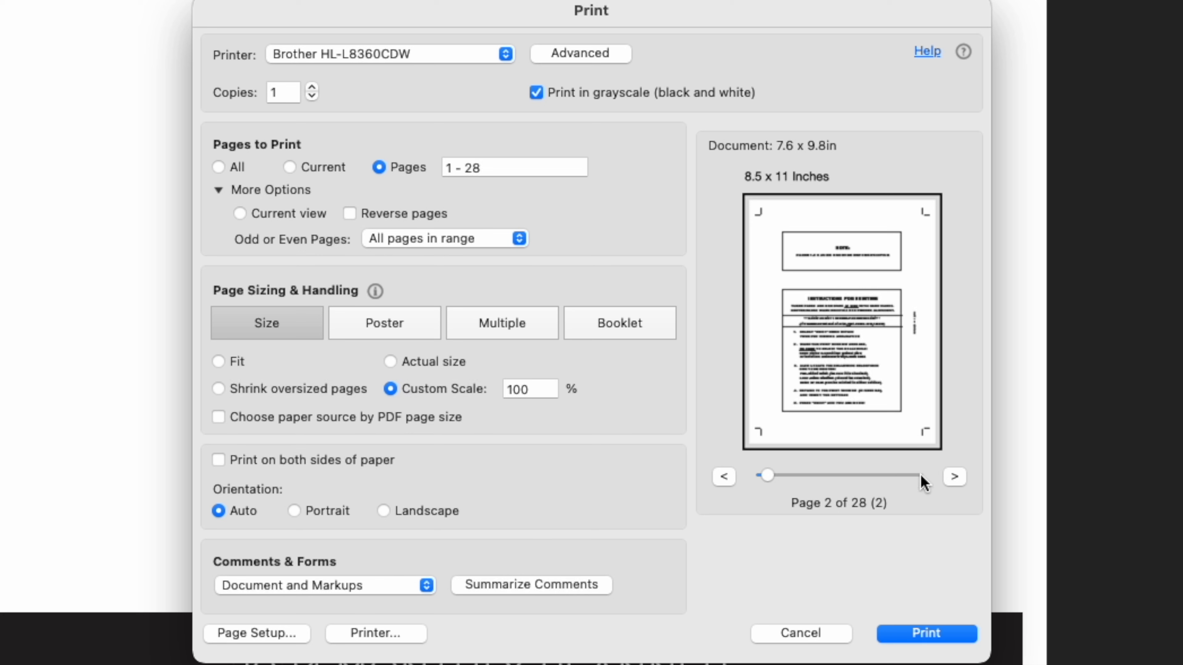
click(954, 478)
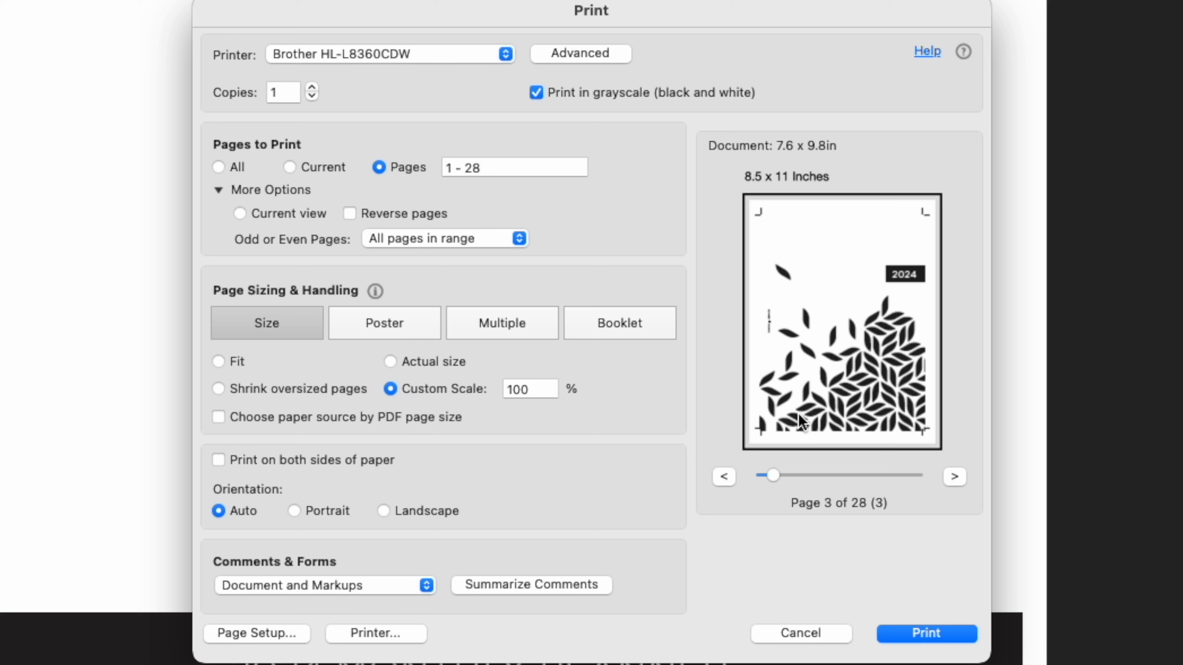
drag(772, 475, 932, 471)
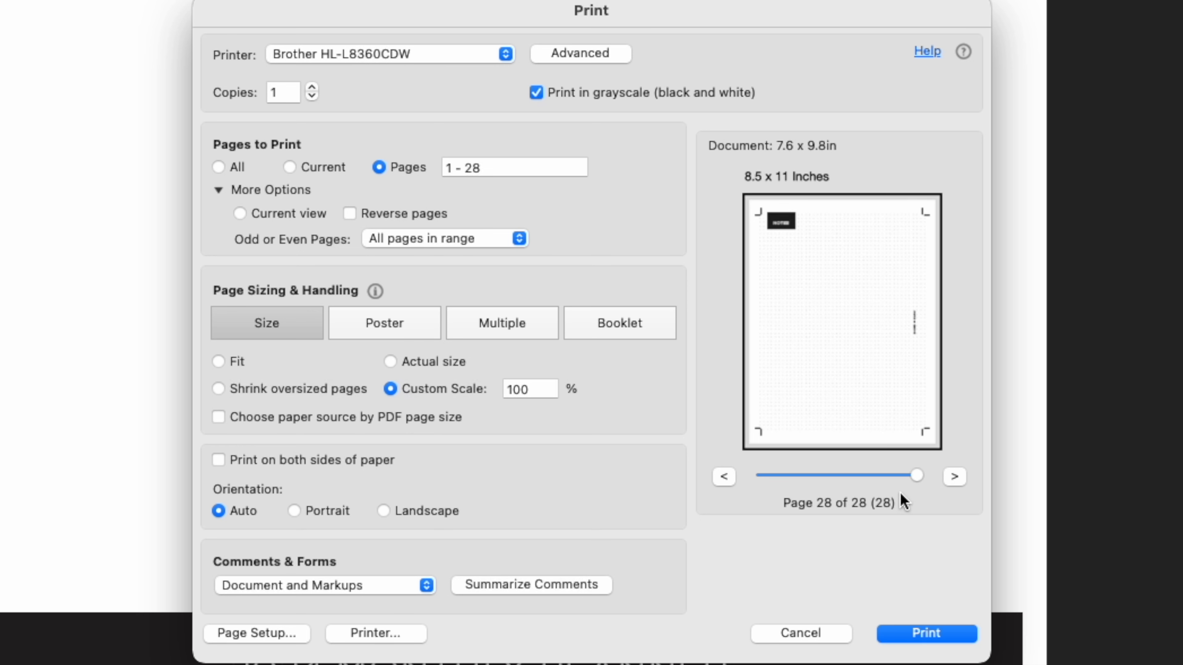
Set the print range to pages 3 - 28 and limit it to odd pages only
double_click(445, 169)
text(3)
click(542, 396)
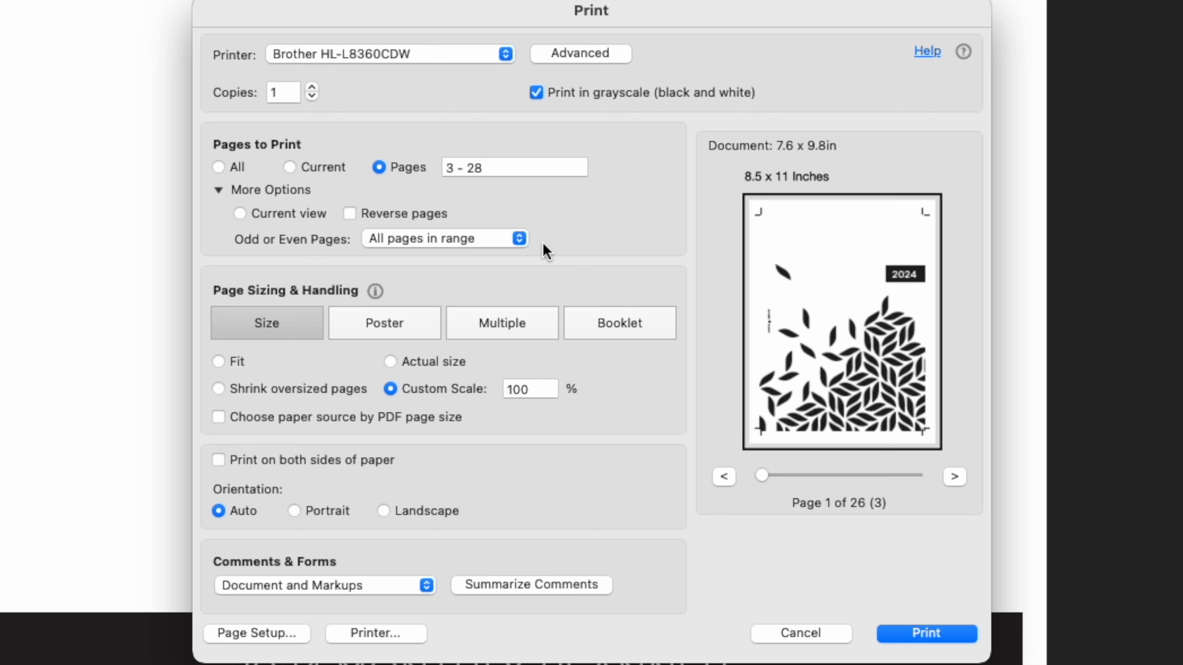
click(518, 240)
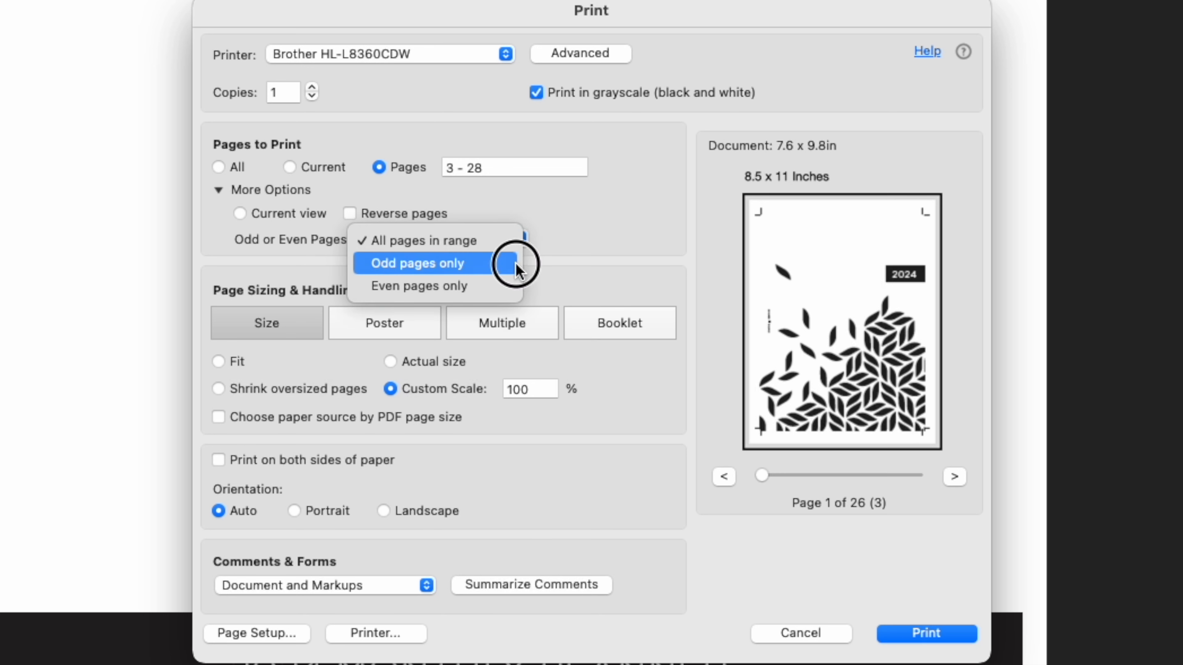
click(515, 264)
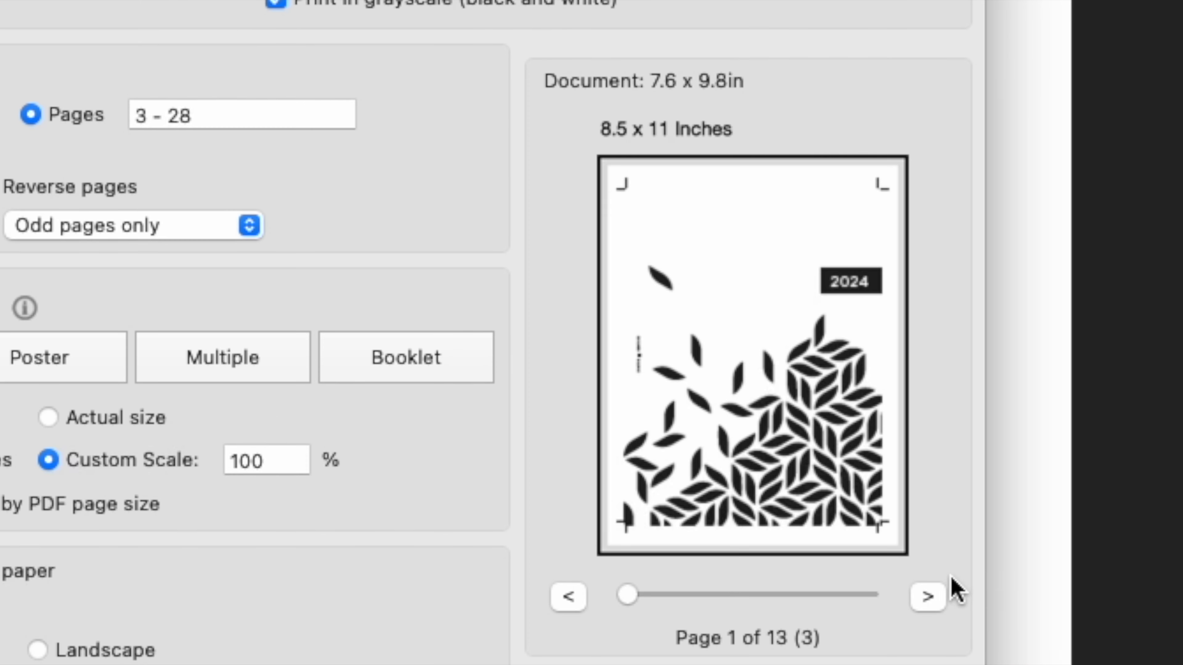
Step through the print preview of the odd pages, return to the first one, and go to the last again
click(928, 597)
click(928, 597)
click(928, 597)
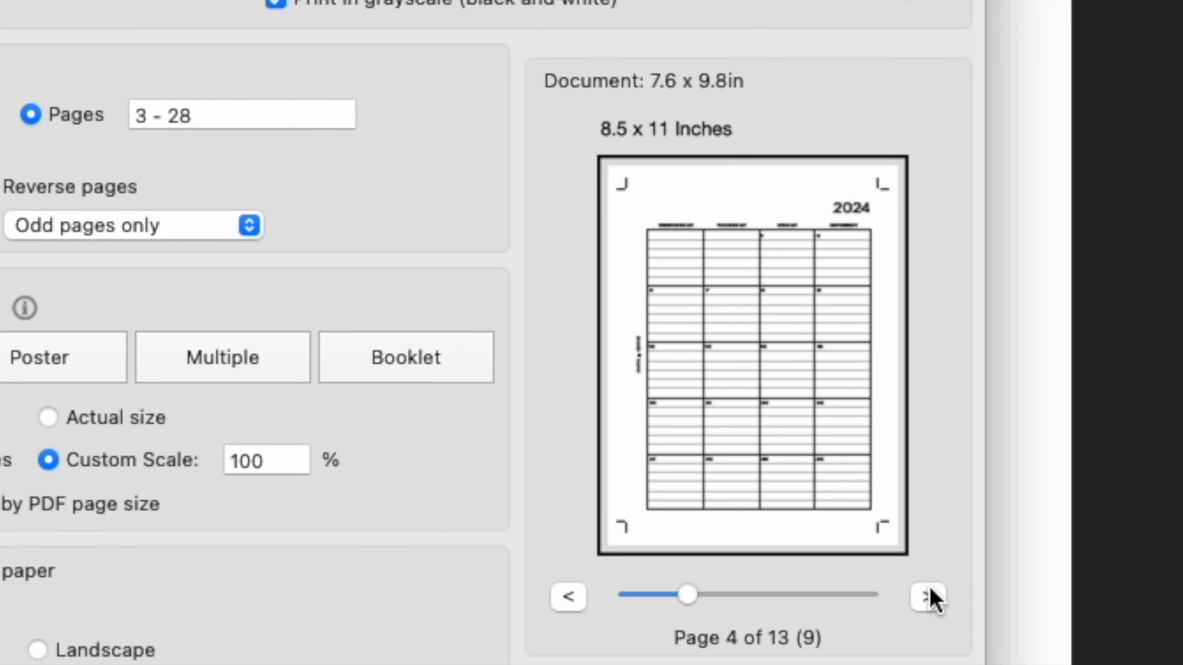
click(929, 597)
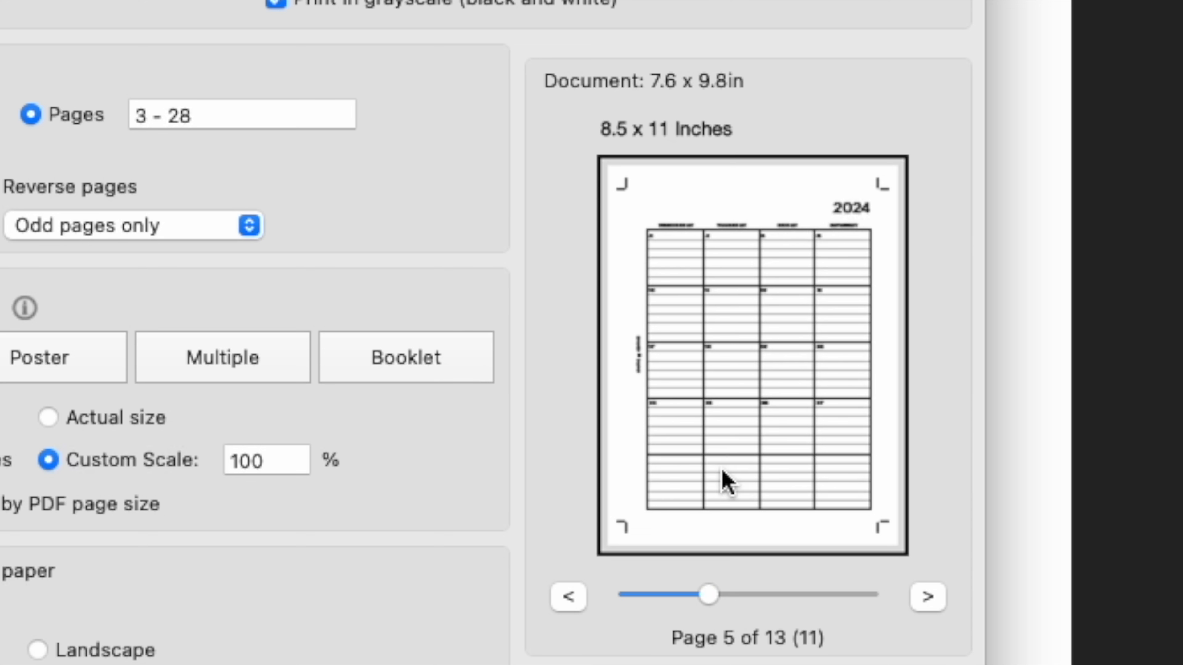
click(926, 600)
click(926, 599)
click(928, 597)
click(928, 597)
click(928, 597)
click(929, 598)
click(928, 597)
click(928, 597)
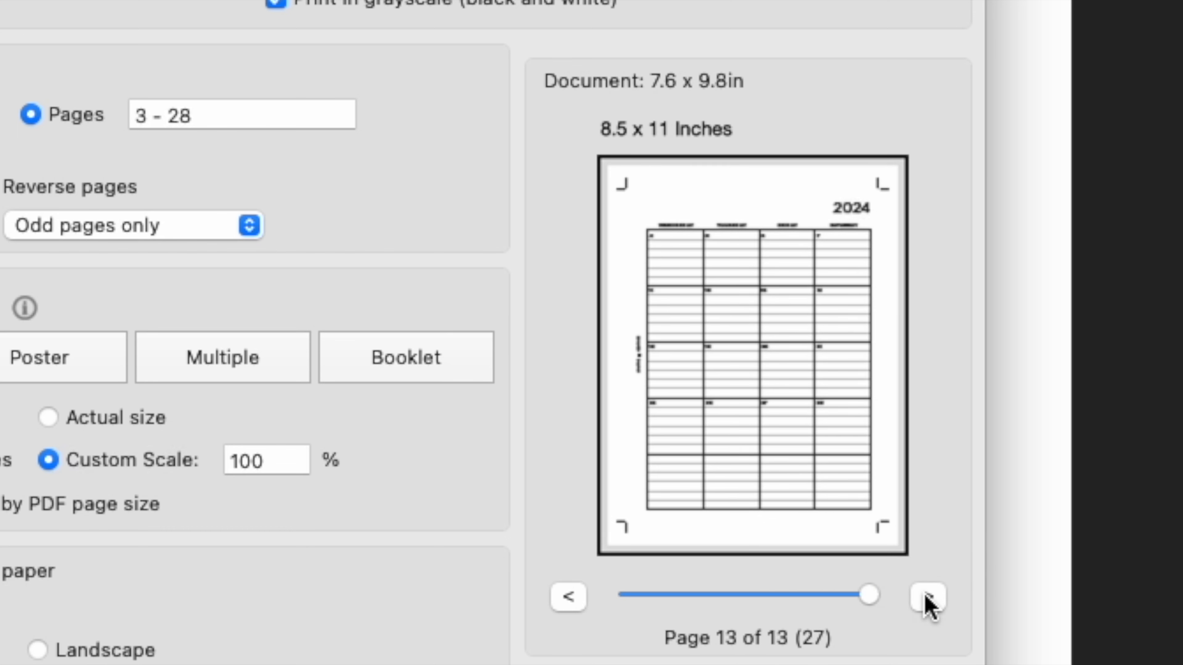
drag(870, 598, 618, 601)
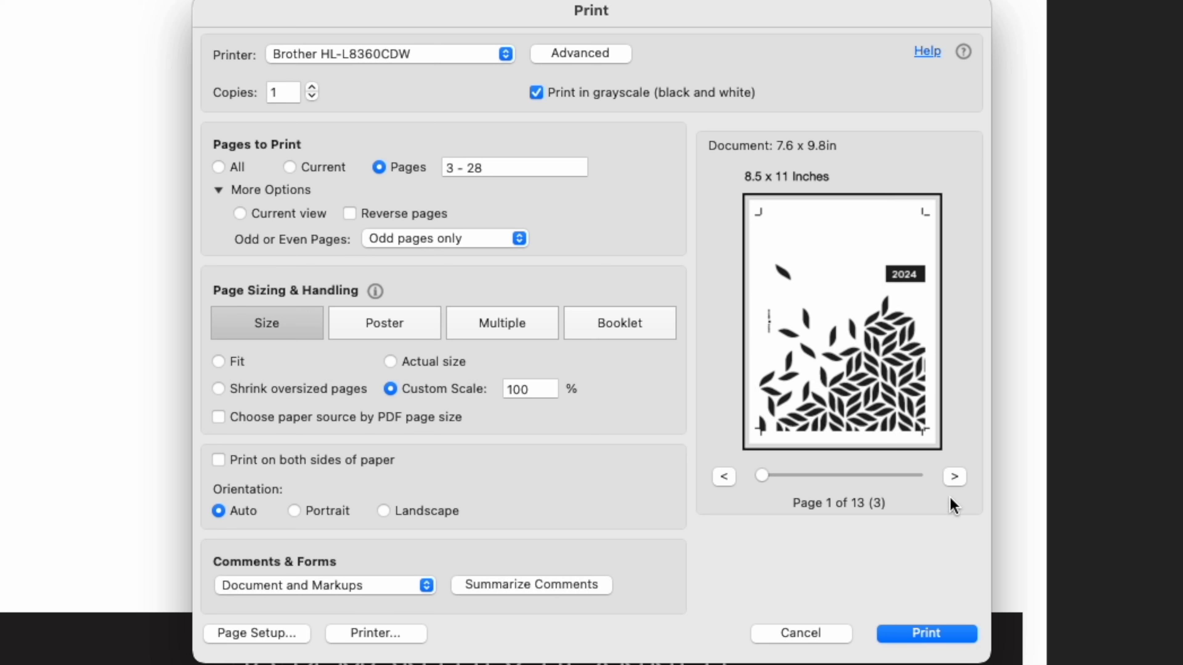
drag(768, 474, 924, 475)
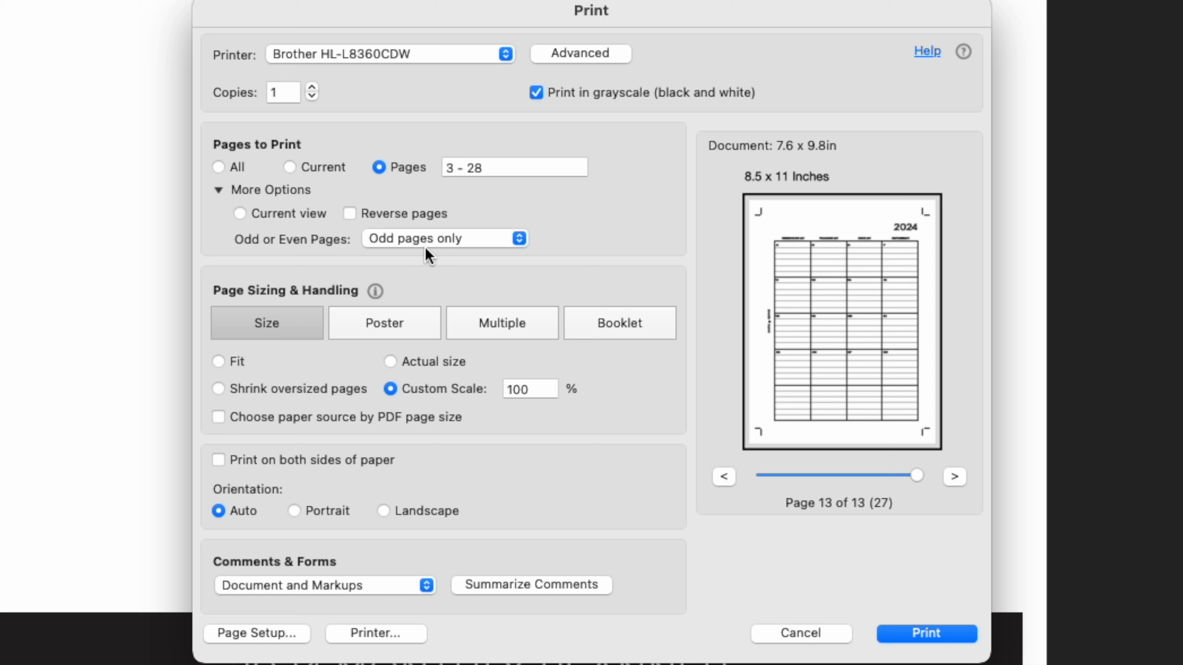
Switch the range to even pages only and step through the preview to the last page
click(438, 239)
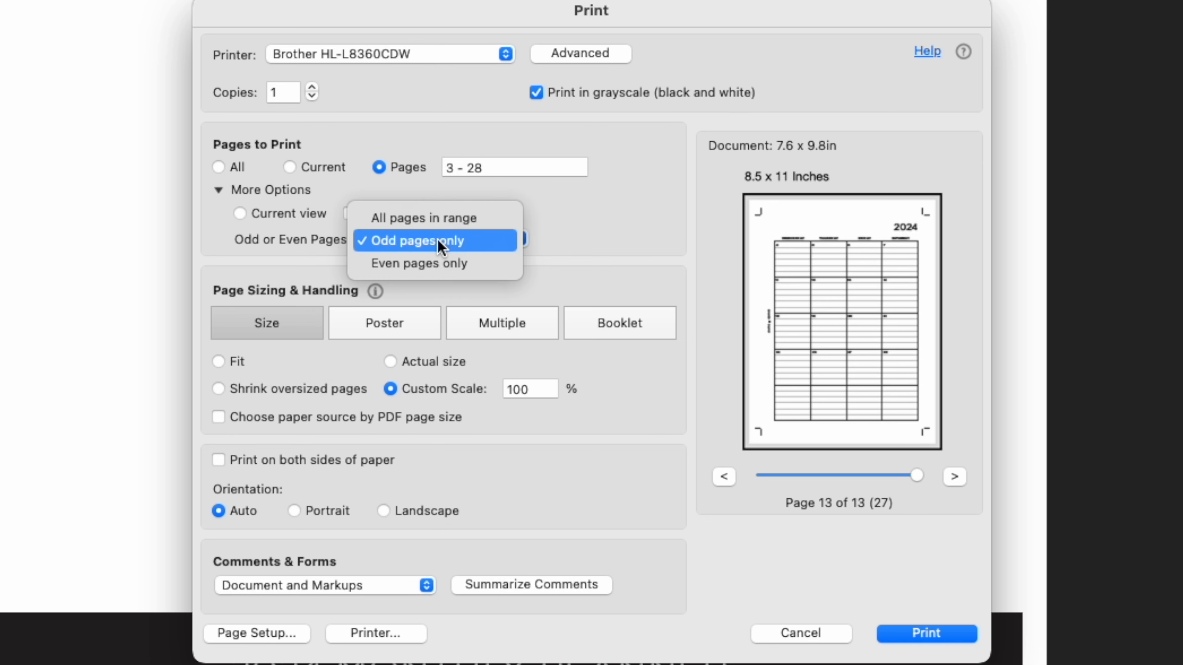
click(450, 267)
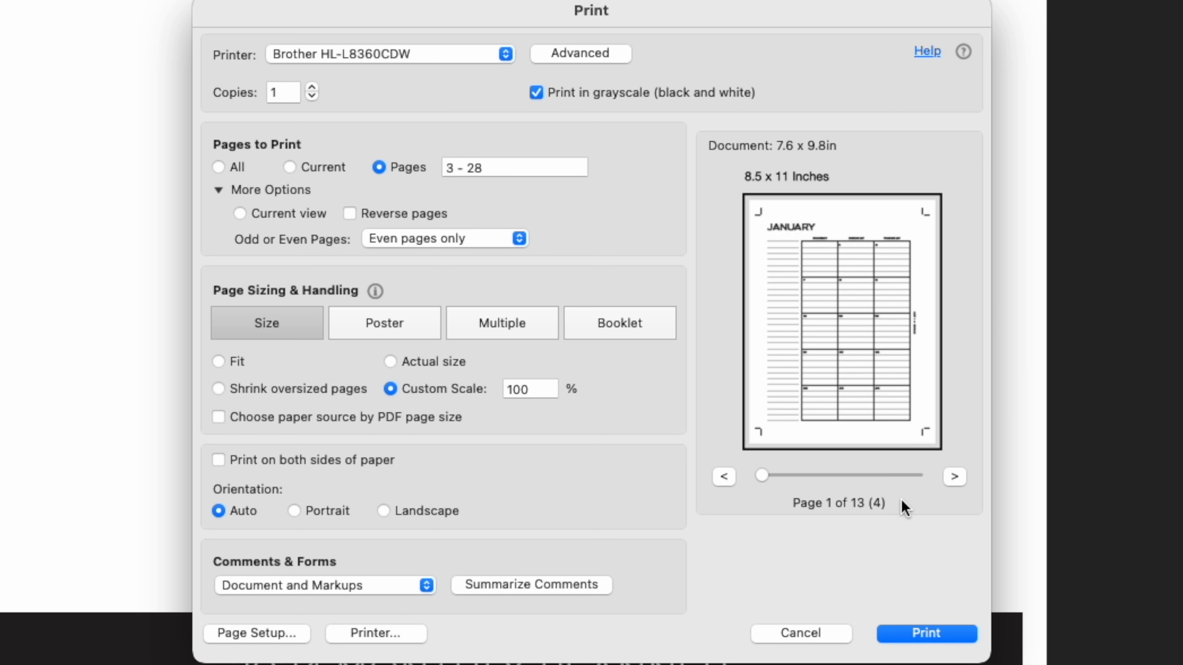
click(954, 477)
click(954, 478)
click(953, 477)
click(953, 477)
click(954, 477)
click(954, 477)
click(954, 477)
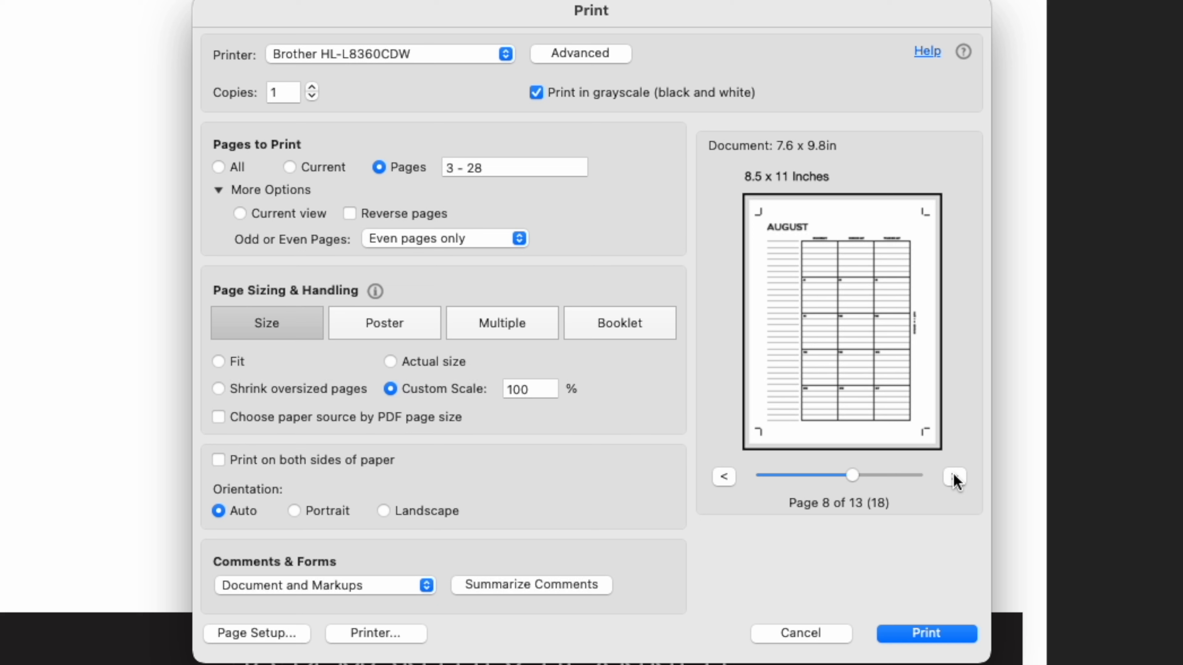
click(953, 477)
click(953, 478)
click(954, 477)
click(954, 477)
click(954, 477)
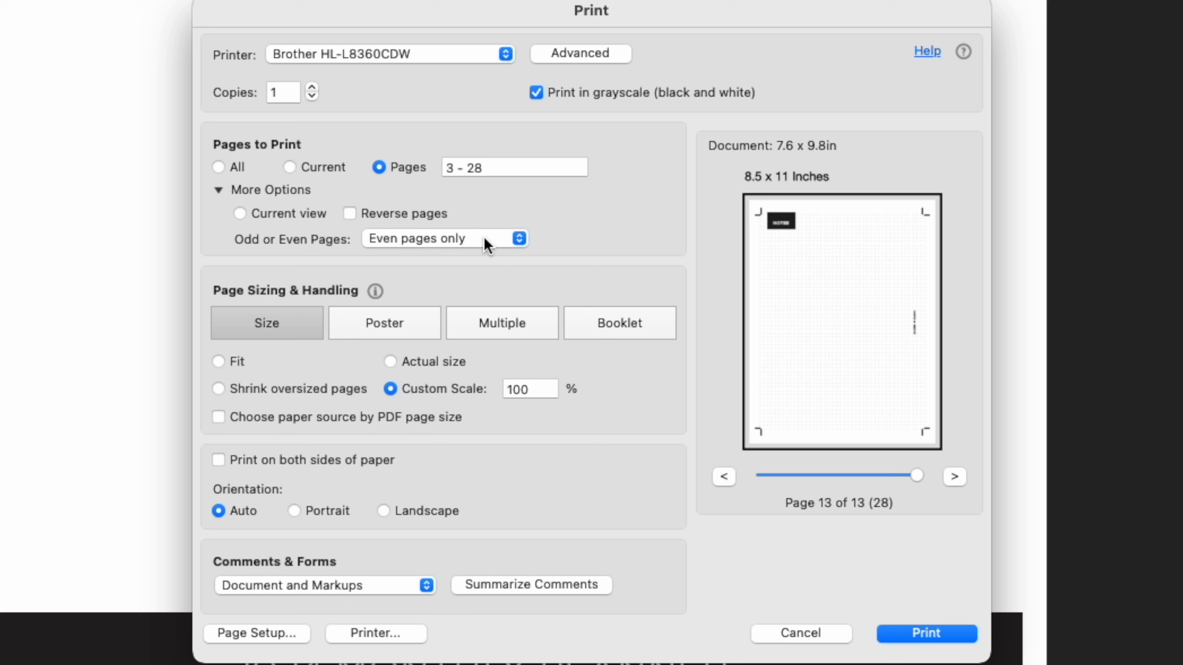
Reverse the print order of the even pages and step through the preview to its end
click(350, 213)
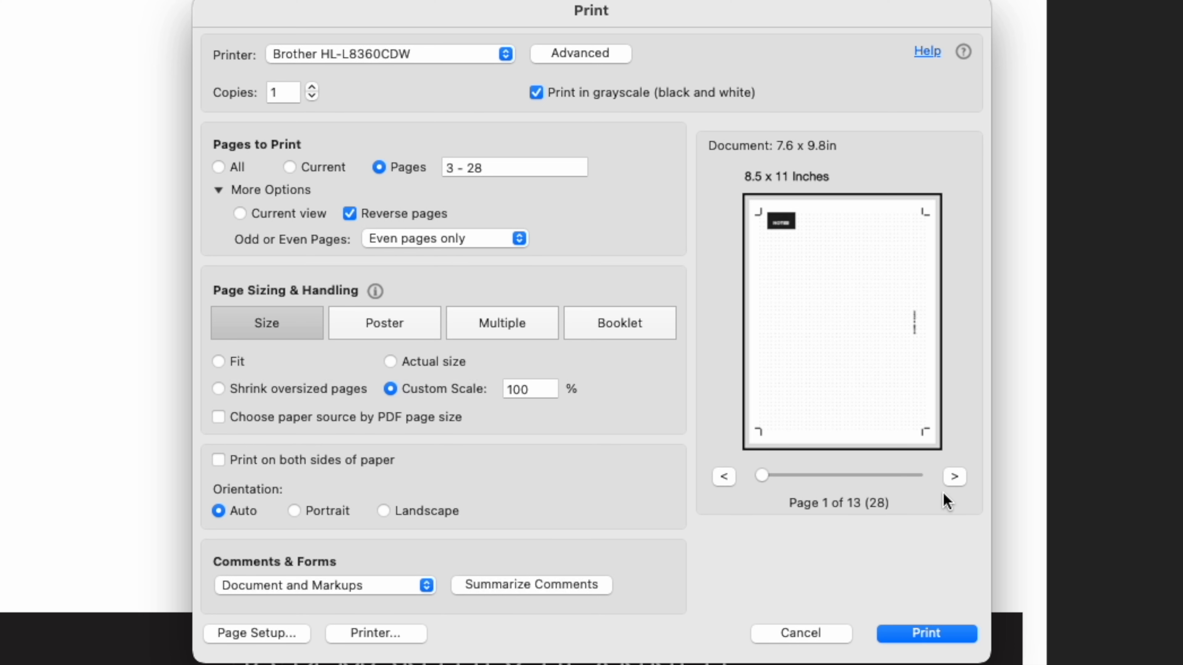
click(954, 477)
click(954, 477)
click(954, 477)
click(954, 477)
click(953, 477)
click(954, 477)
click(954, 478)
click(954, 477)
click(954, 477)
click(954, 477)
click(954, 477)
click(954, 477)
click(954, 477)
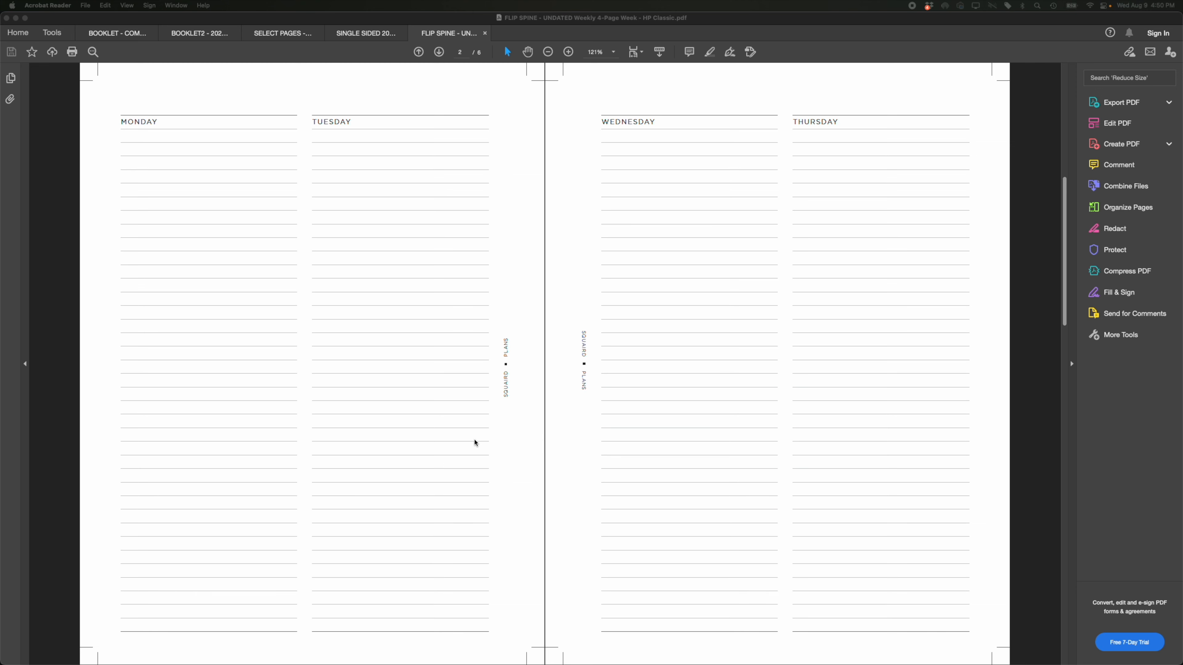
Return to the flip-spine weekly planner's cover and bring up the BLANK copy of the undated weekly planner in Preview
scroll(351, 462, up, 2)
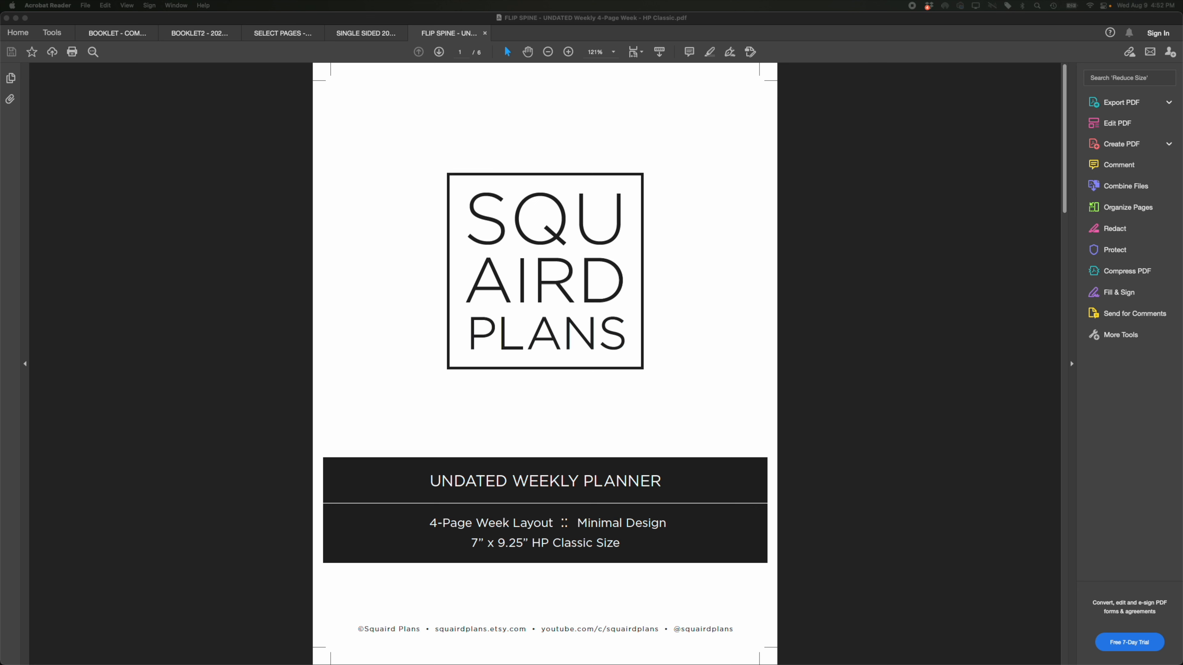
drag(1117, 661, 662, 55)
drag(762, 472, 768, 658)
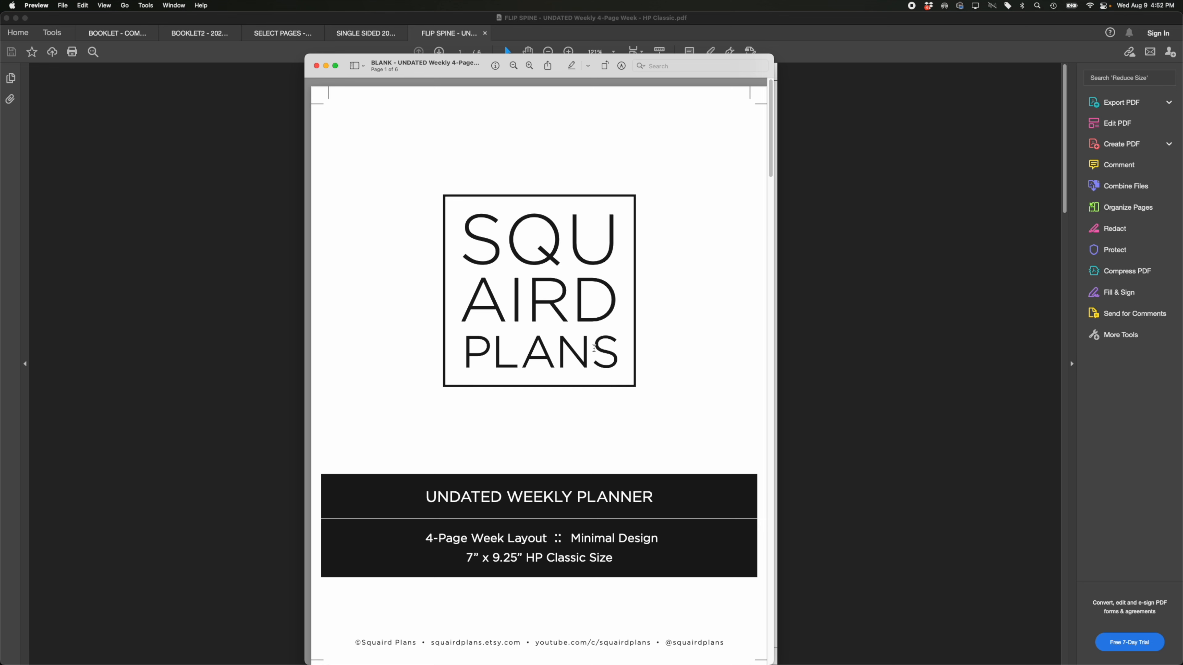
scroll(424, 363, down, 1)
scroll(590, 256, up, 1)
Insert a blank page after the cover of the undated weekly planner
drag(83, 5, 81, 53)
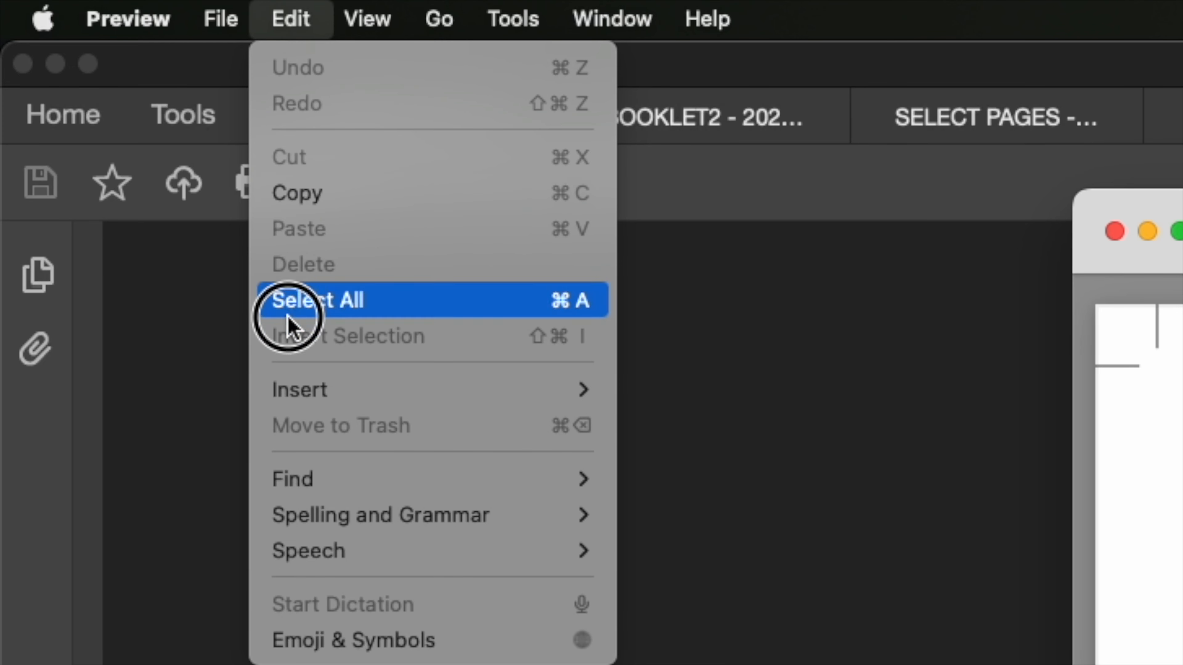
mouse_move(288, 403)
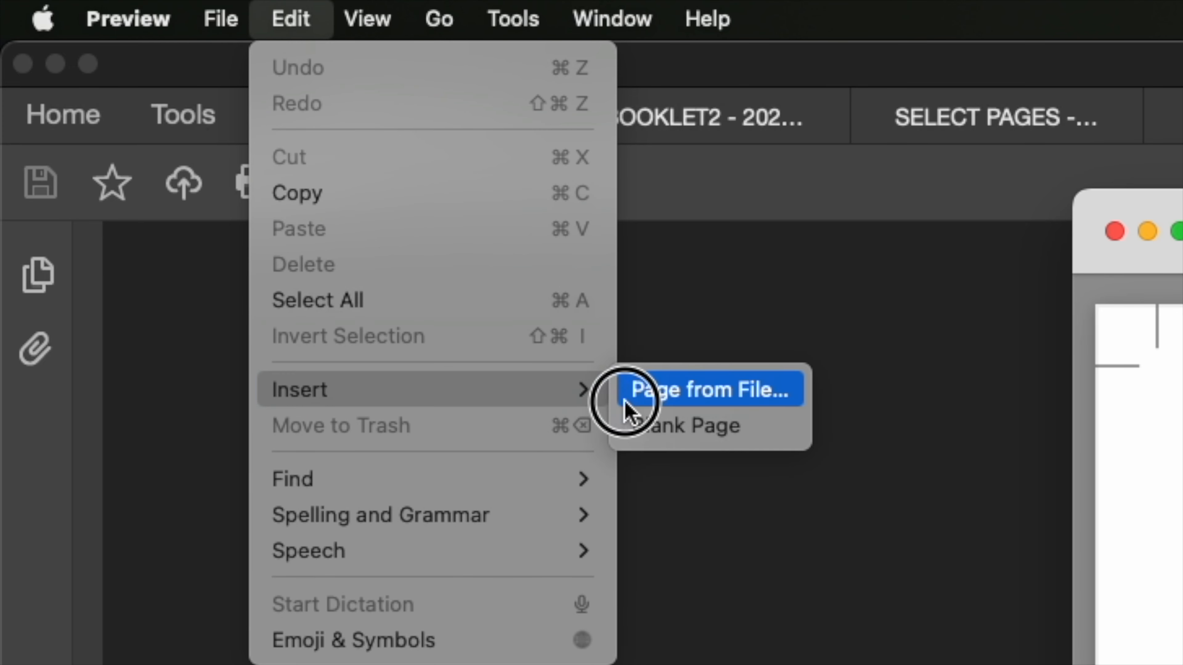
click(667, 436)
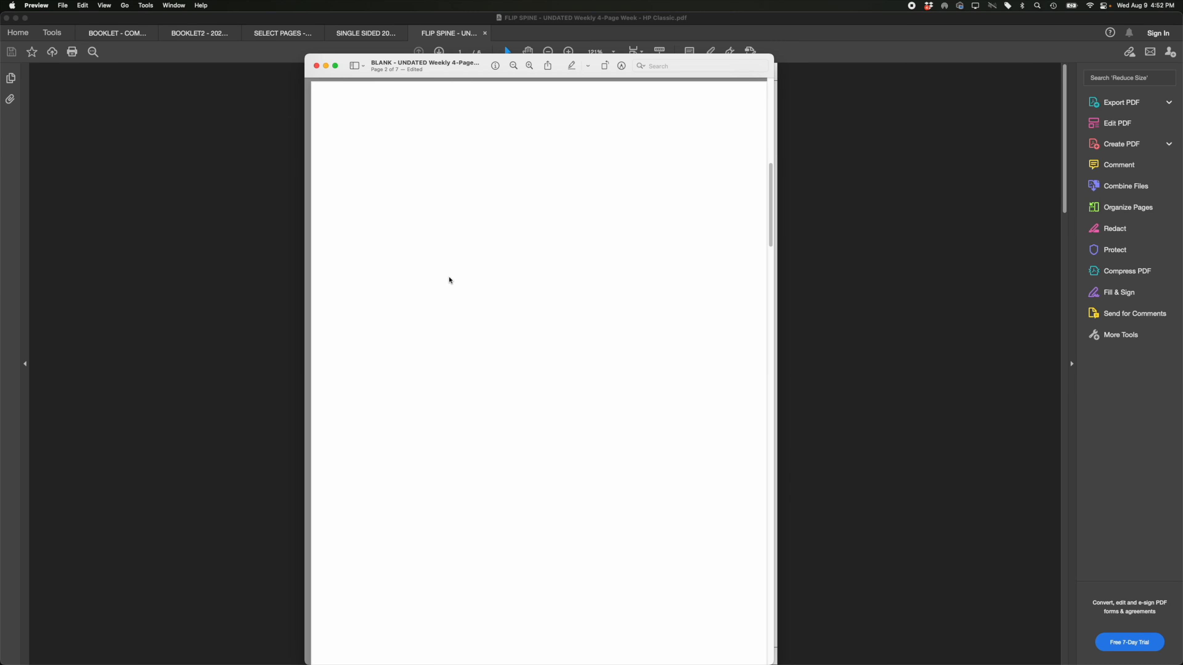
Check the blank page's place between the cover and the Monday–Tuesday page, and close the planner's Preview window
scroll(458, 291, down, 5)
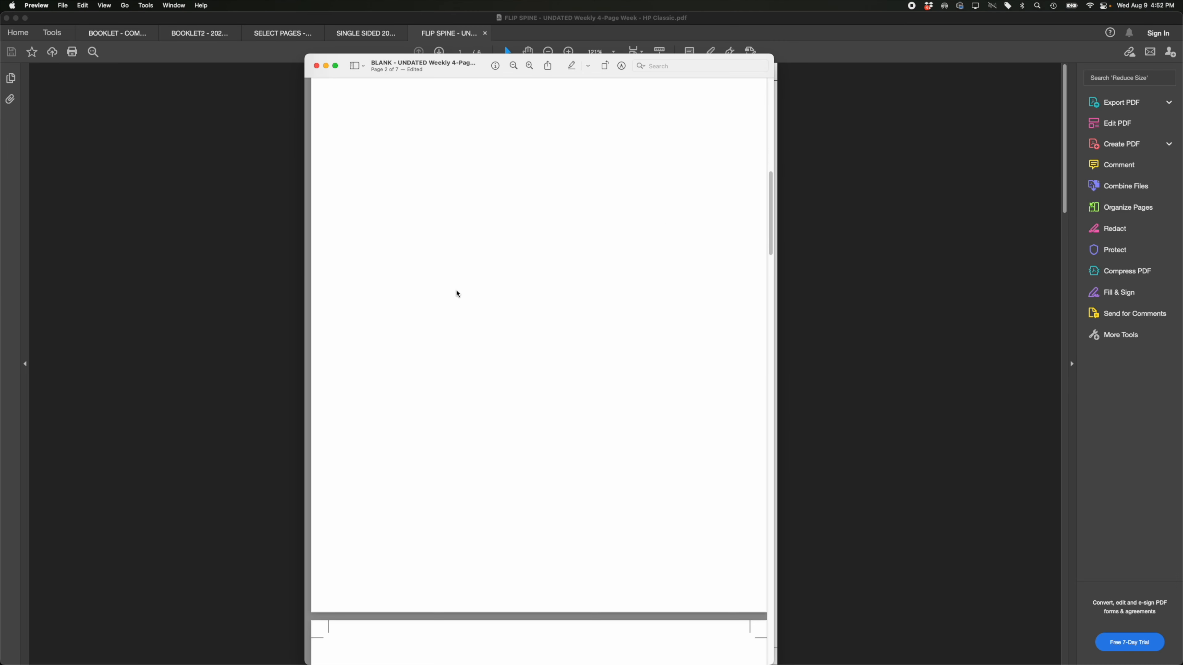
scroll(458, 294, down, 5)
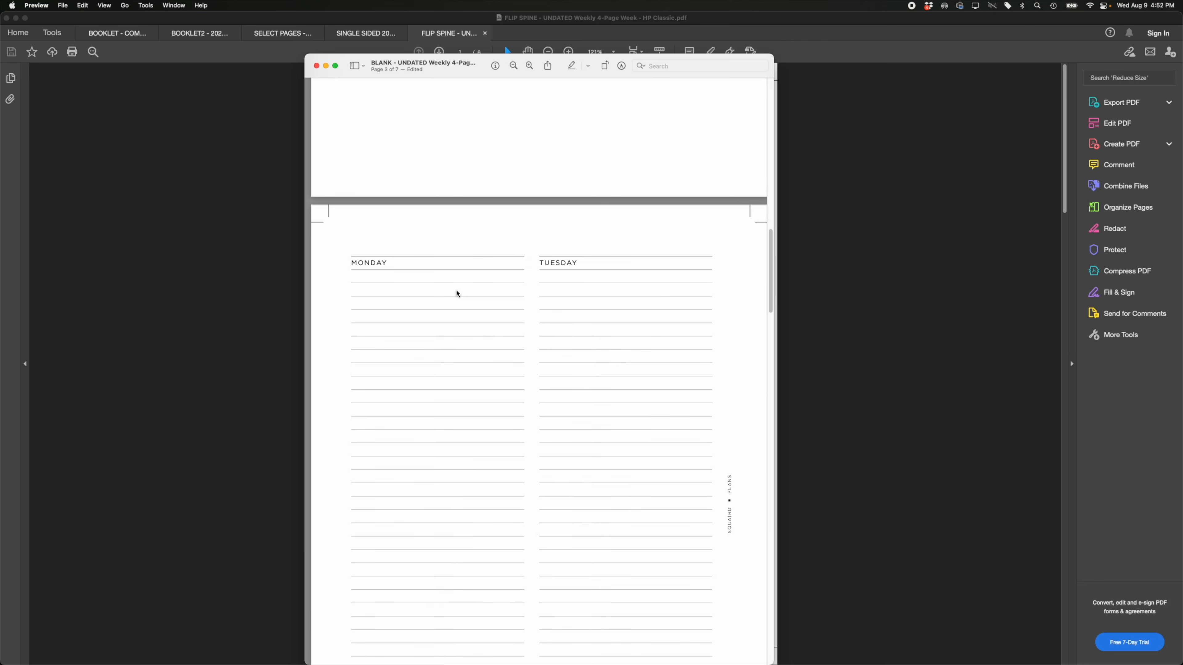
scroll(457, 294, up, 15)
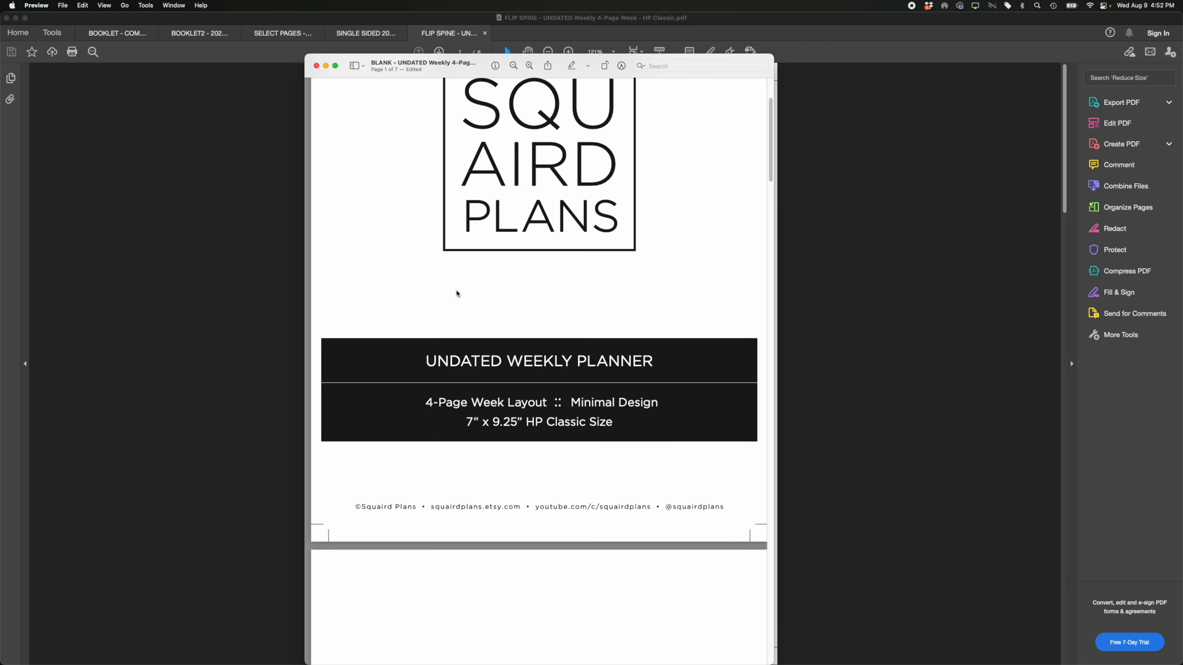
scroll(456, 293, up, 3)
scroll(462, 407, down, 6)
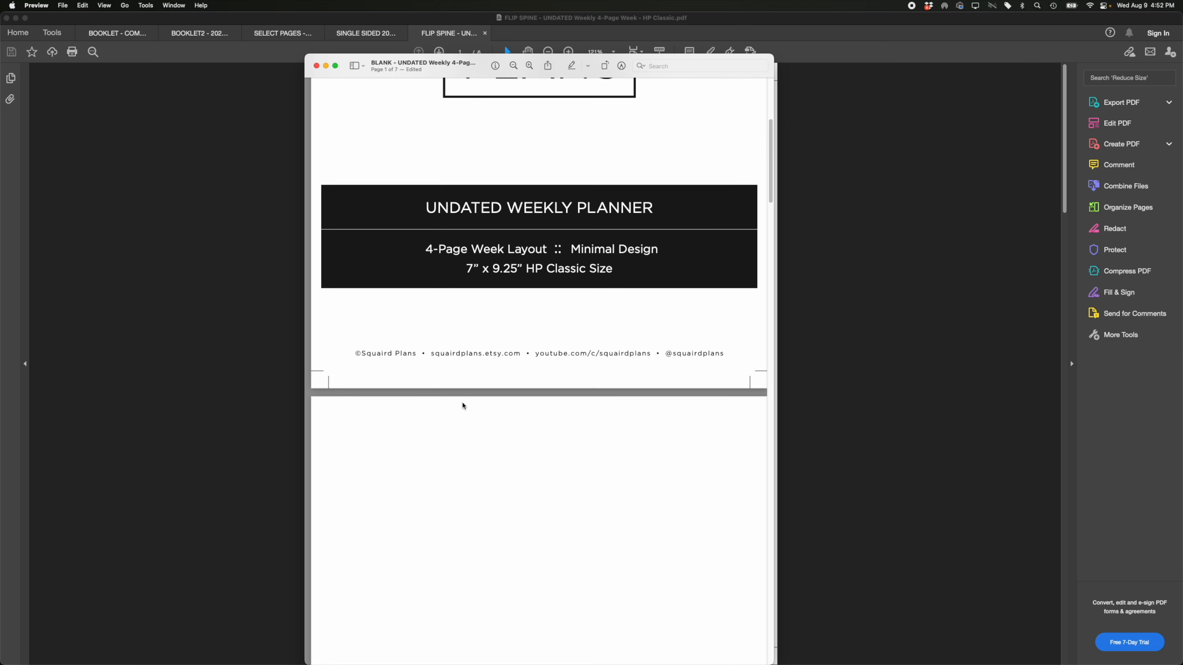
scroll(462, 407, up, 4)
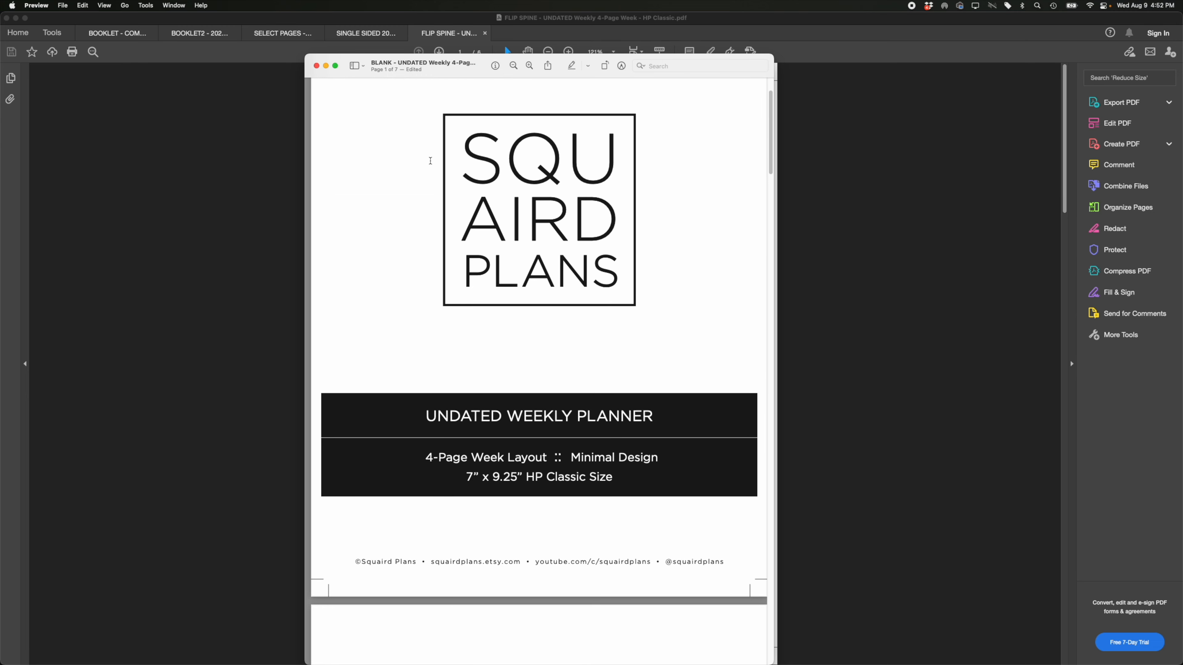
scroll(532, 212, up, 2)
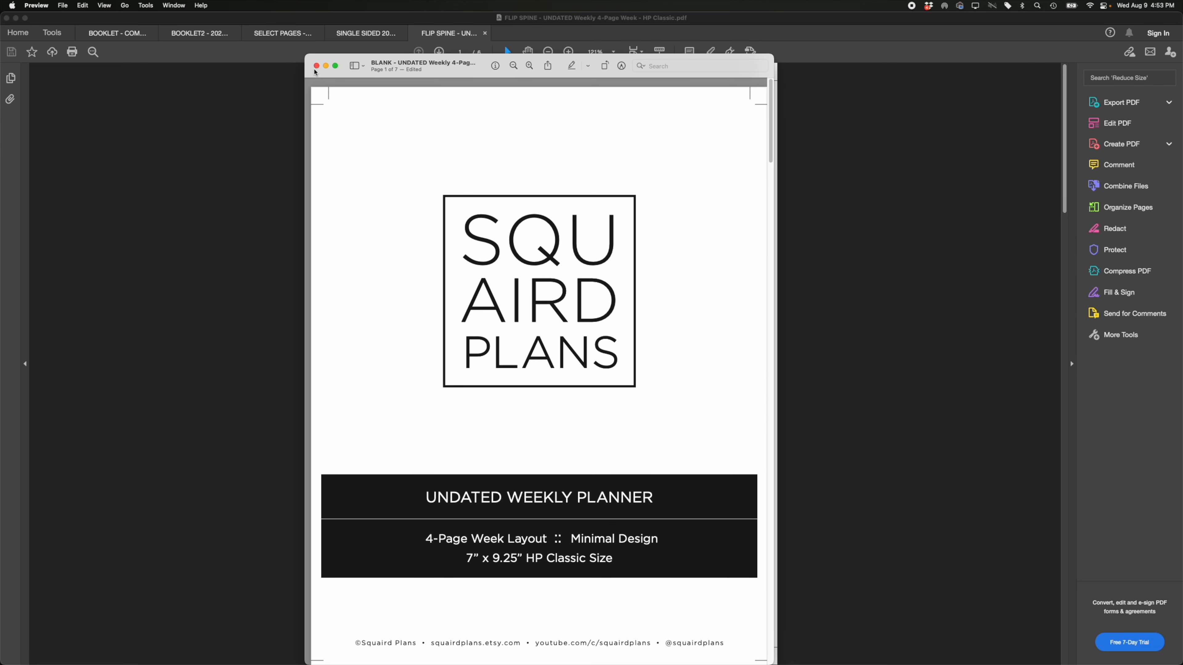
click(316, 66)
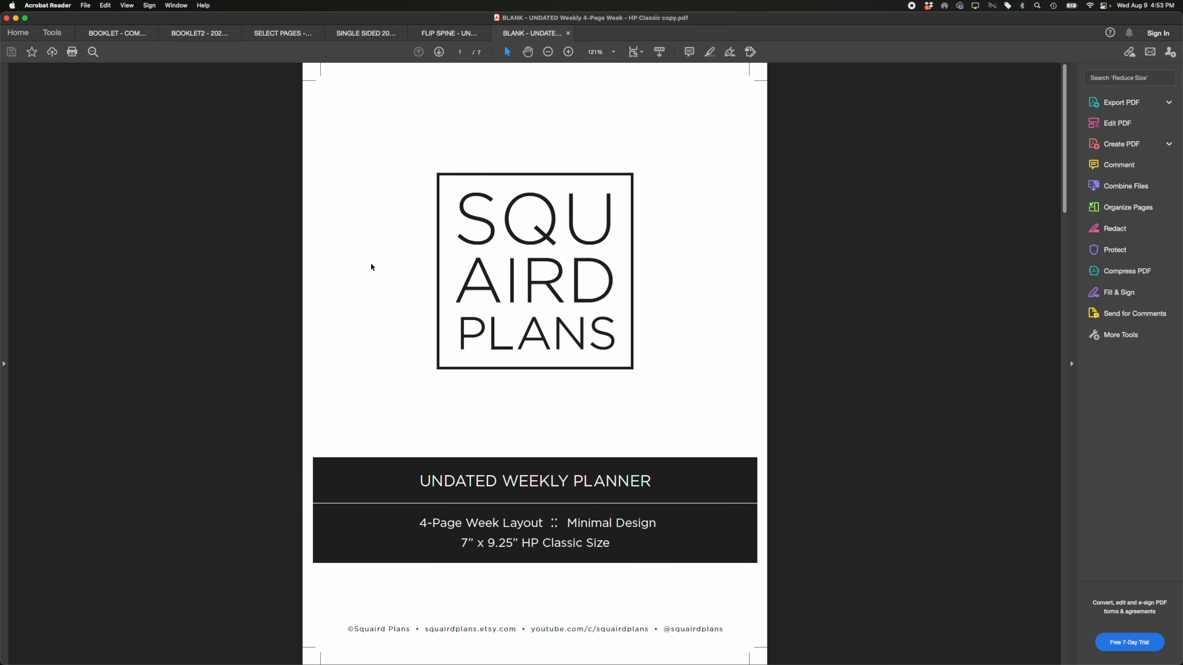
Look through the edited weekly planner in Acrobat Reader, from the cover and blank page to the printing instructions
scroll(371, 266, down, 2)
scroll(310, 348, up, 2)
scroll(477, 297, down, 3)
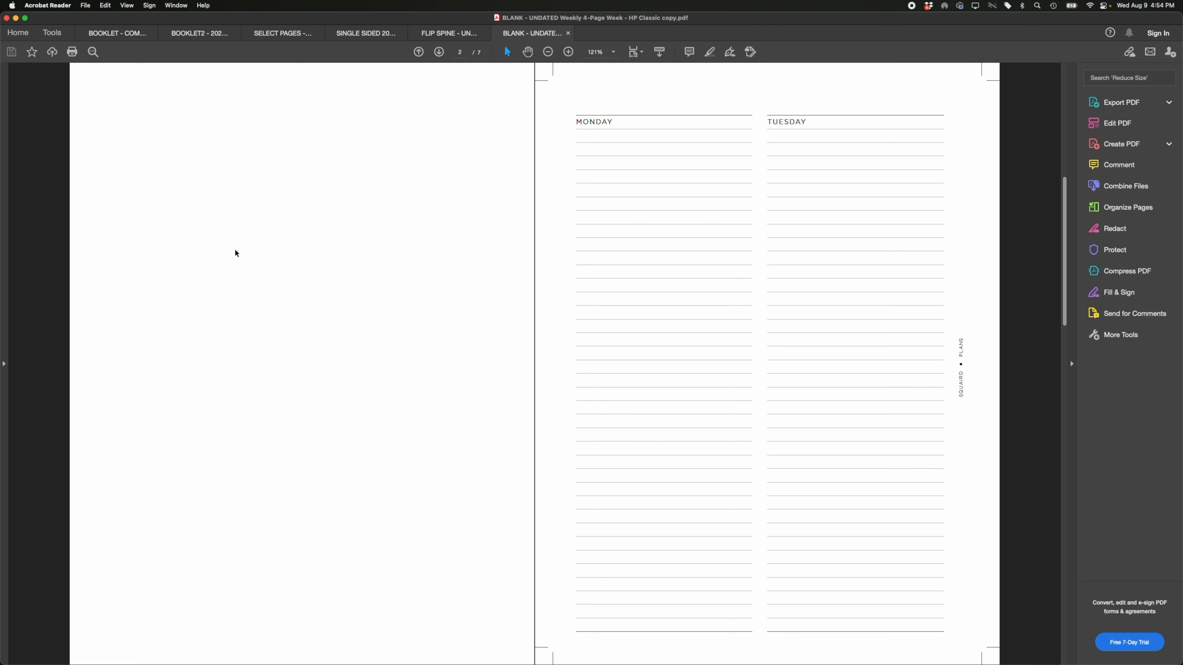
scroll(278, 260, up, 3)
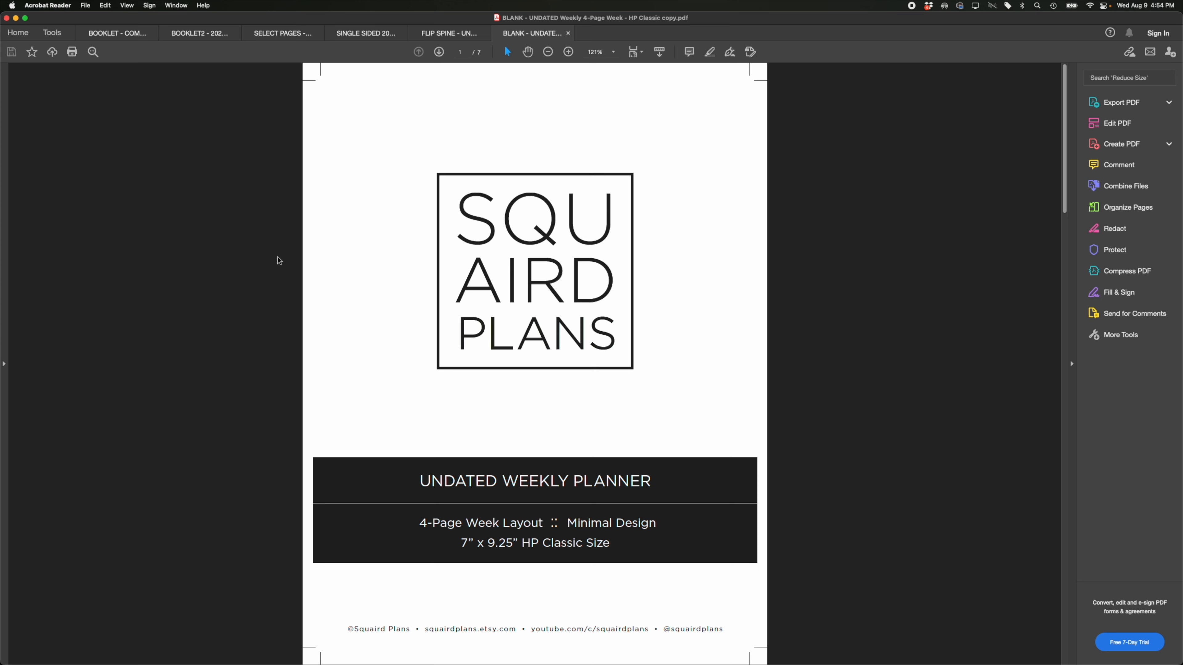
key(End)
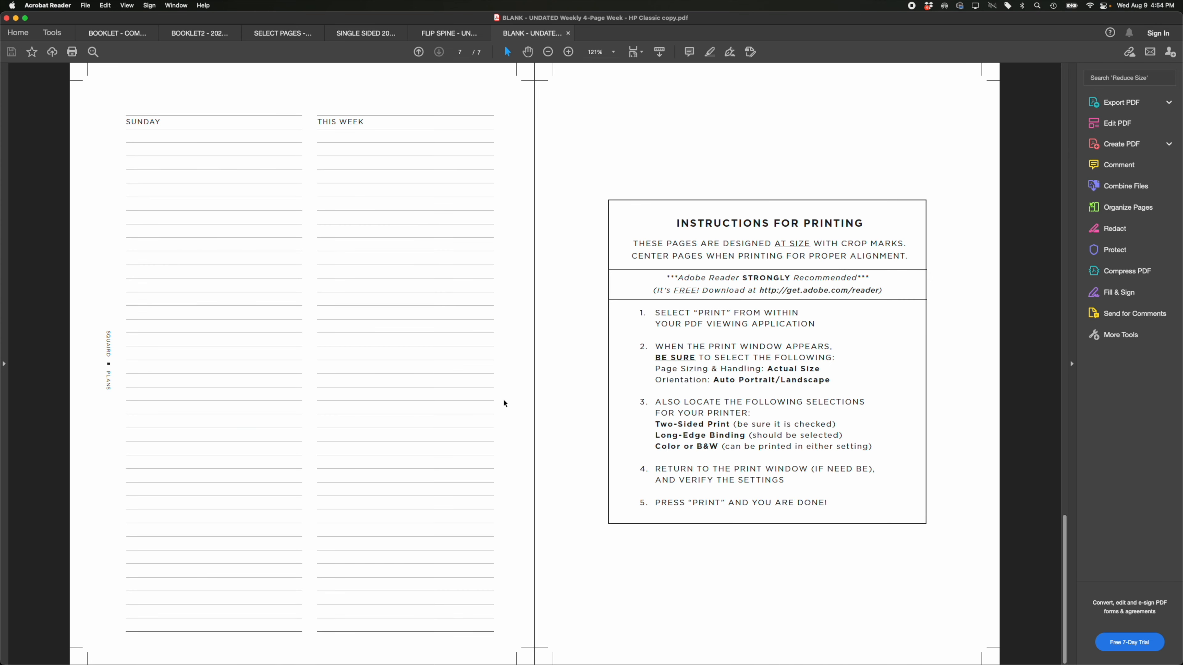
scroll(169, 412, up, 3)
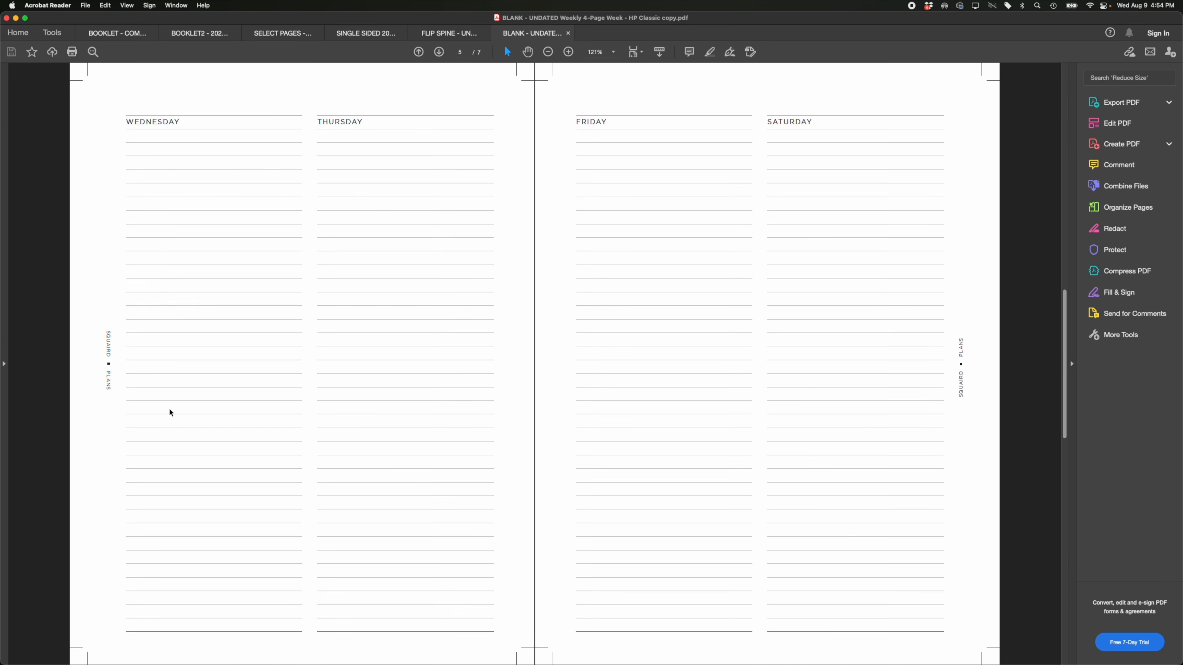
scroll(331, 409, down, 1)
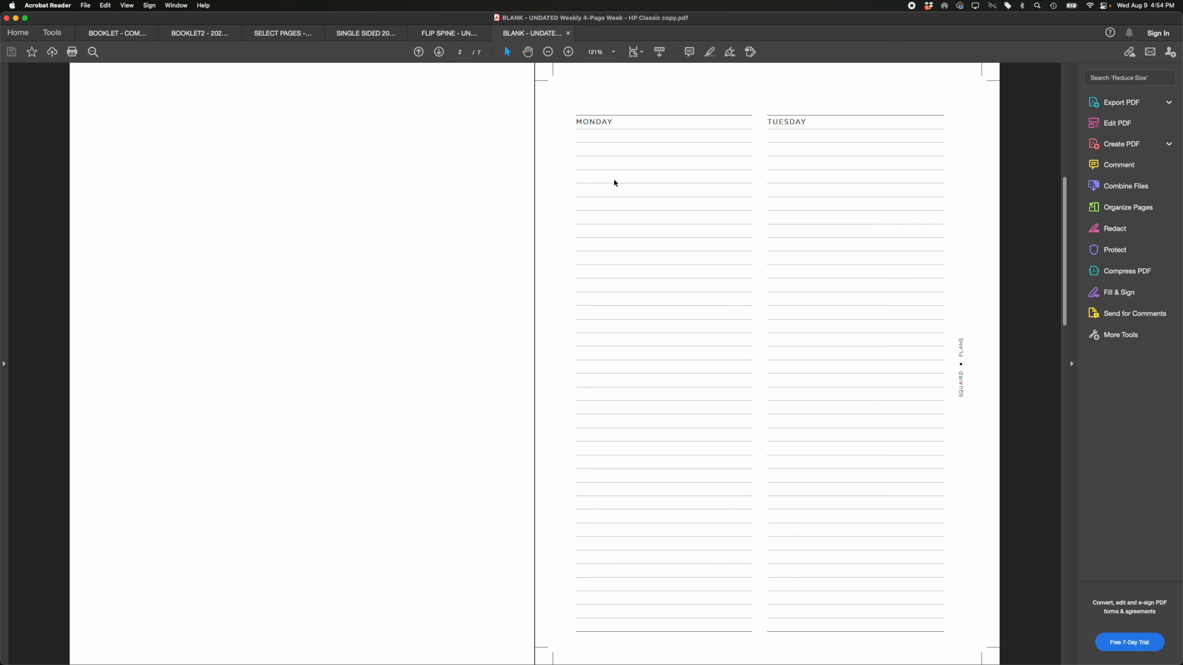
Start printing the blank-page weekly planner and format its page setup for the Brother HL-L8360CDW printer
click(86, 5)
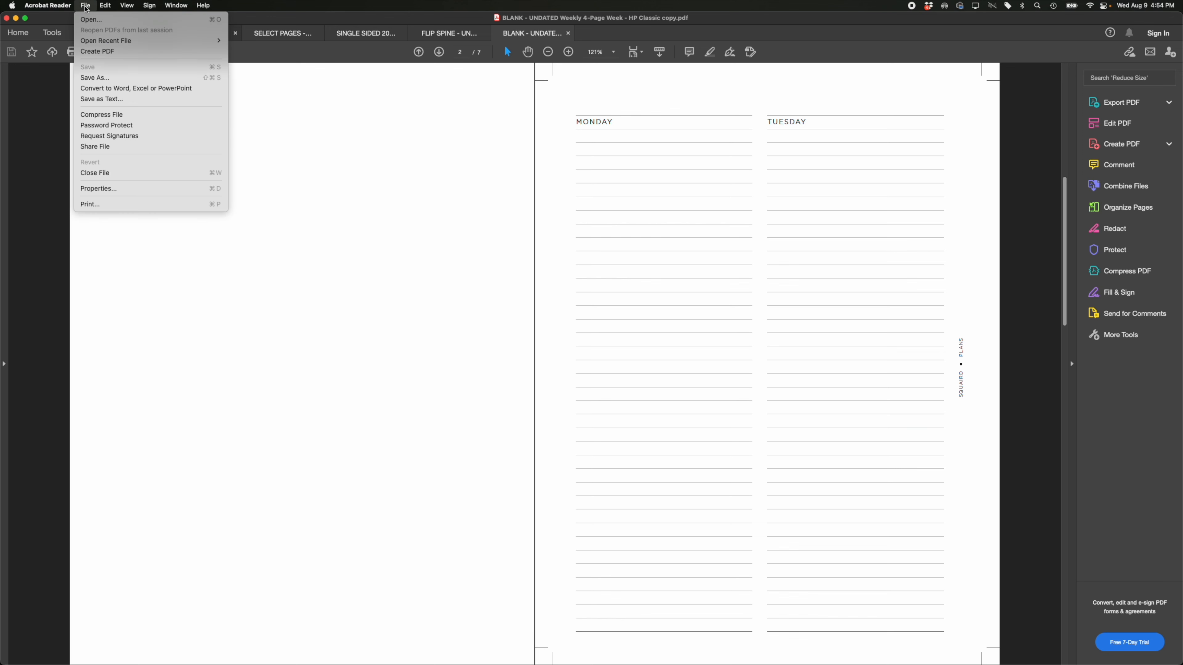
click(103, 207)
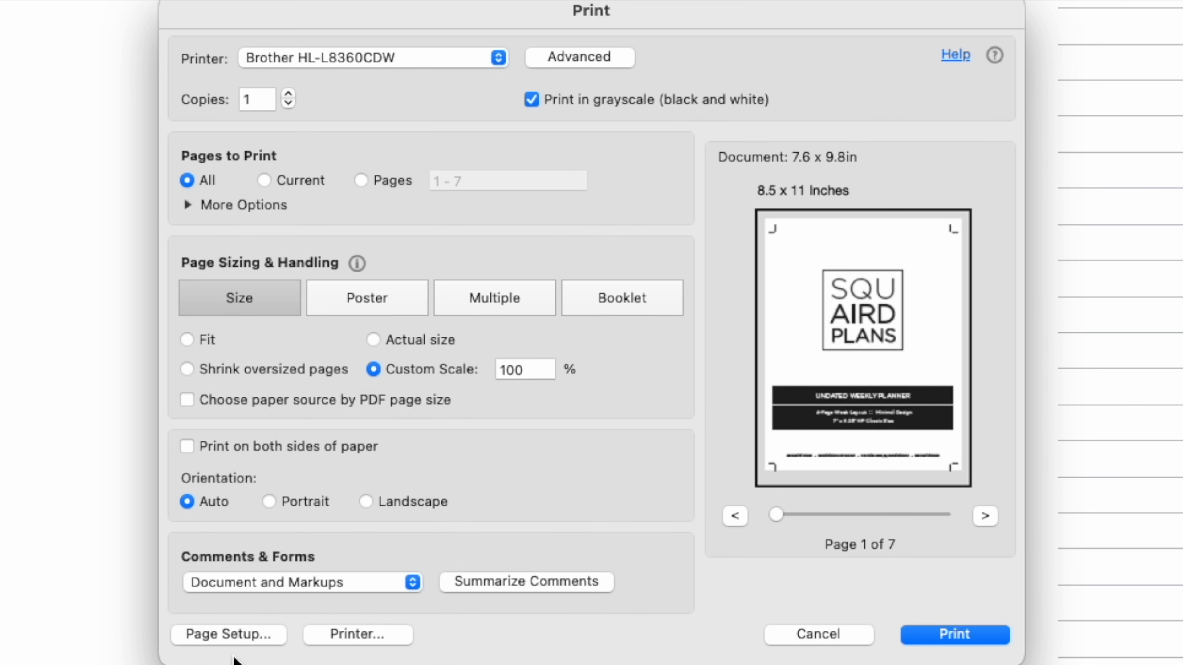
click(230, 635)
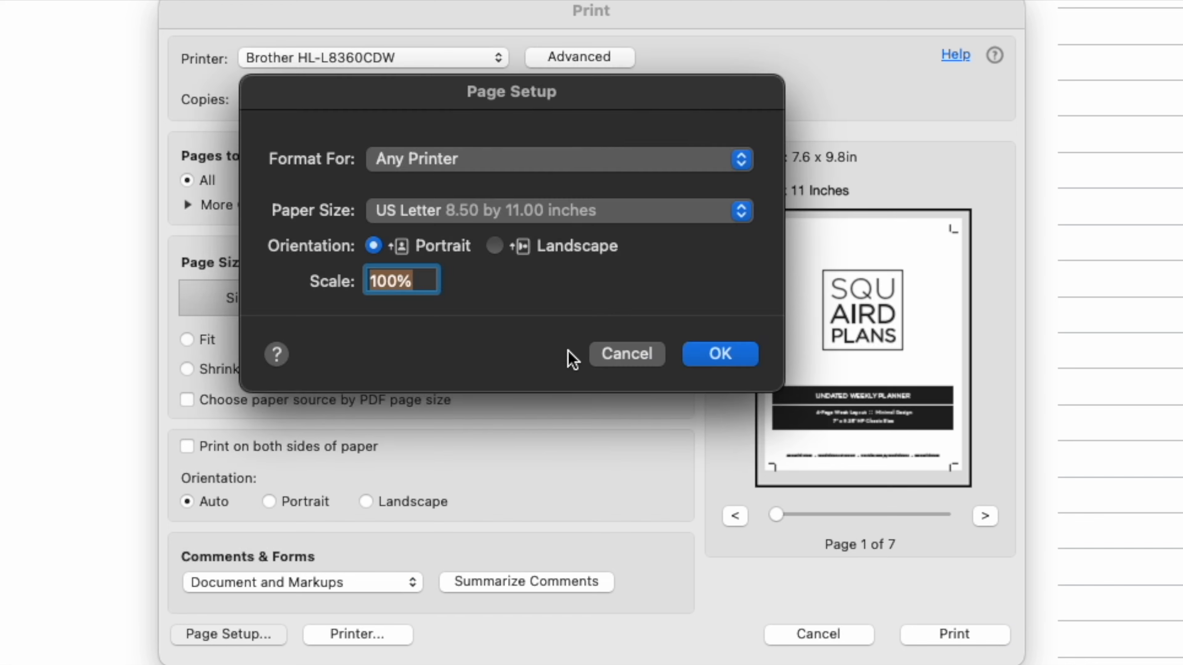
click(569, 168)
click(564, 205)
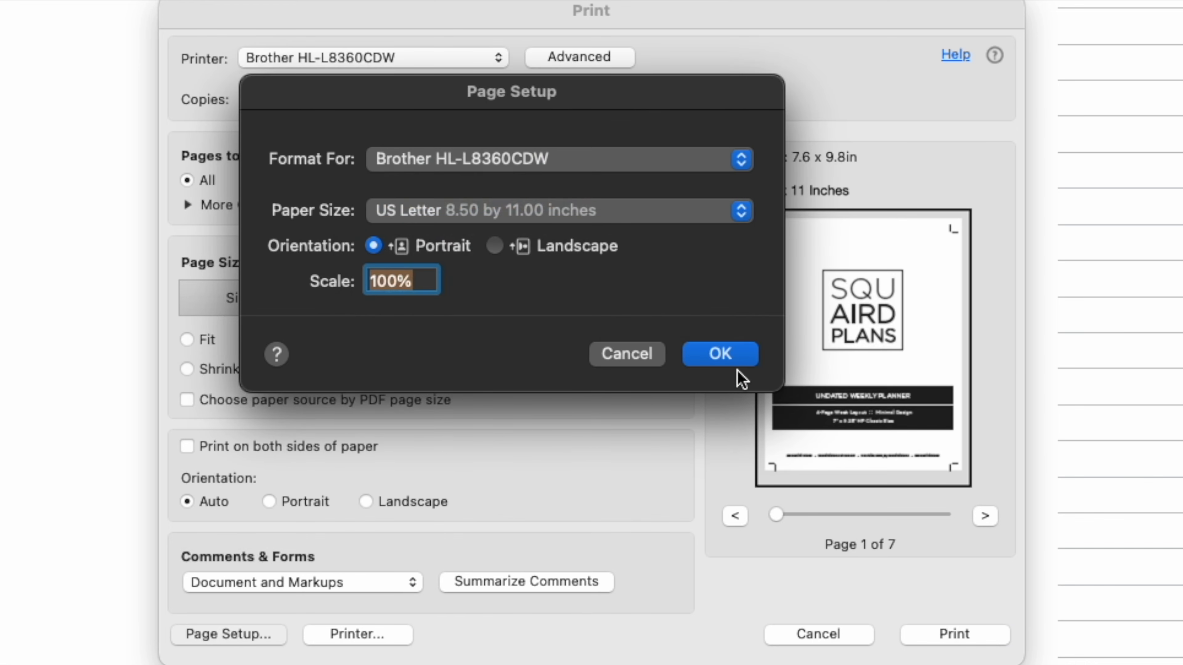
click(735, 359)
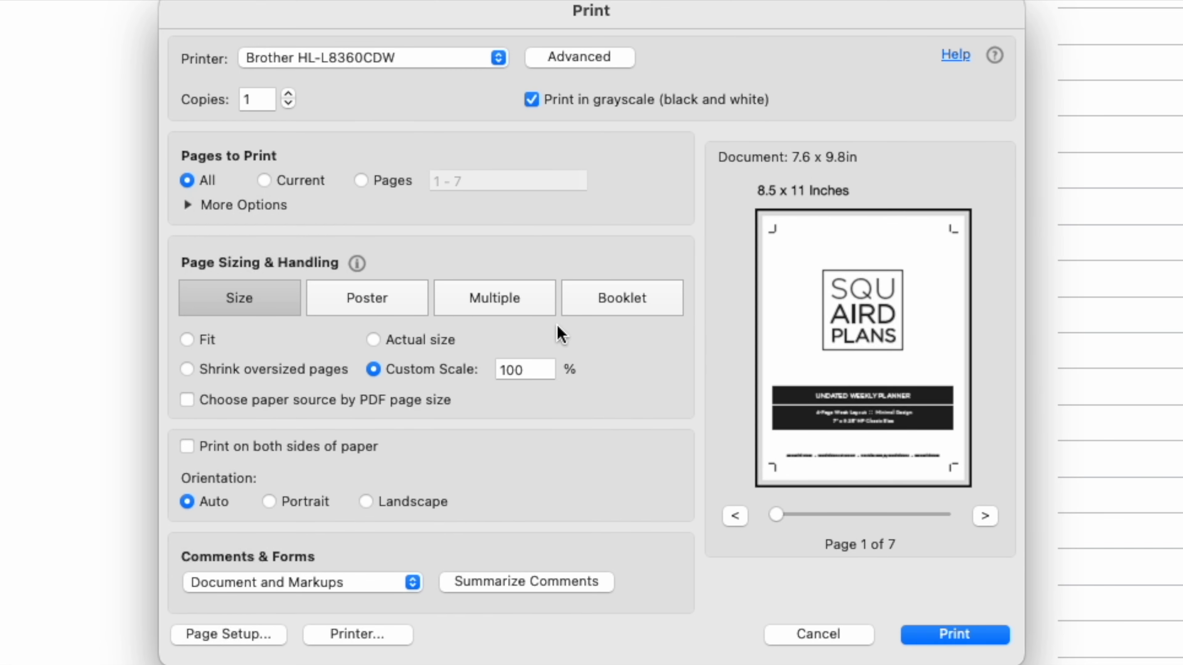
Limit the weekly planner's print range to pages 2-6
click(454, 185)
text(2-6)
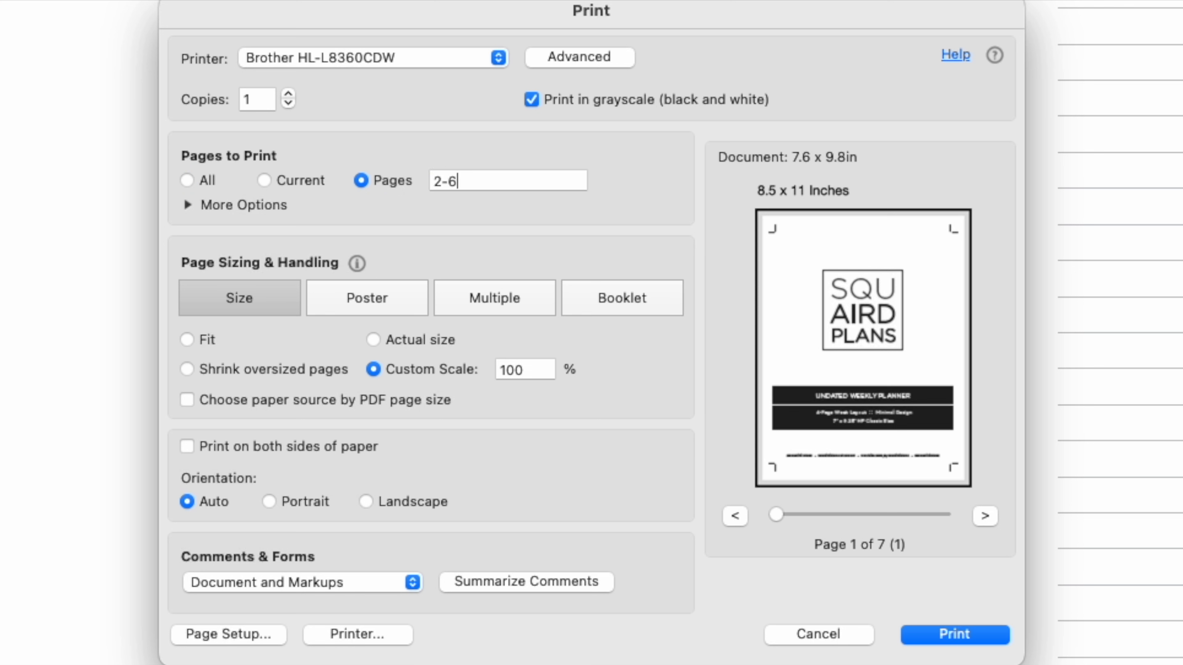
click(530, 372)
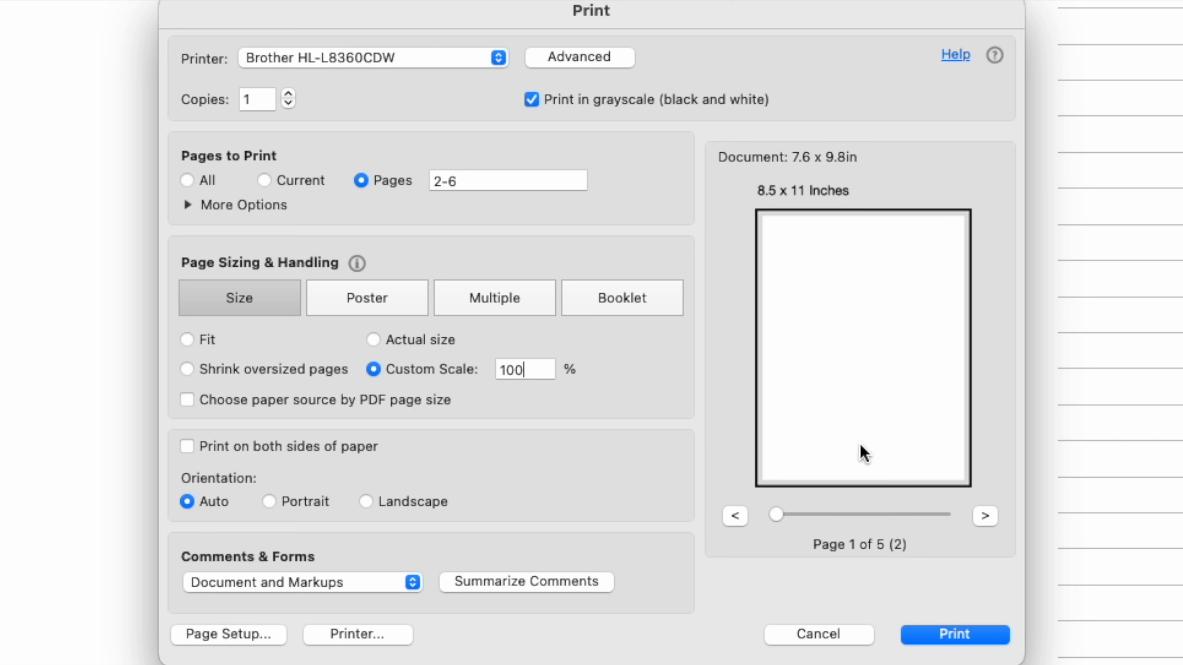
Page through the print preview of the selected planner pages to the last one, return to the blank page and step forward again
click(985, 516)
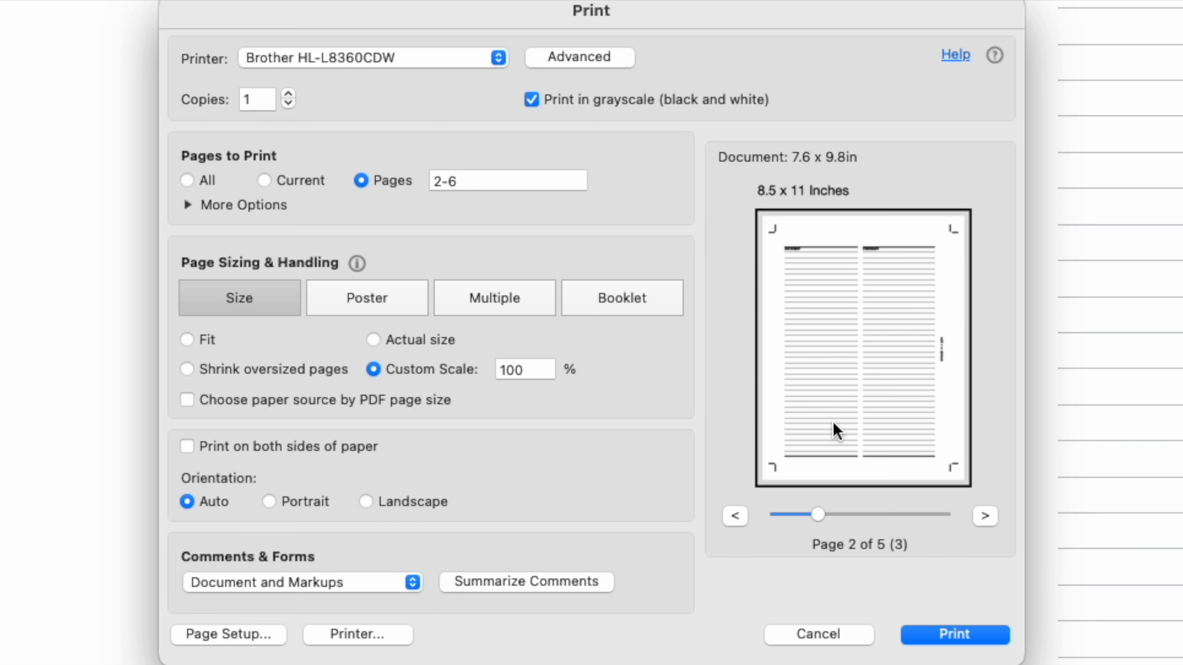
click(985, 517)
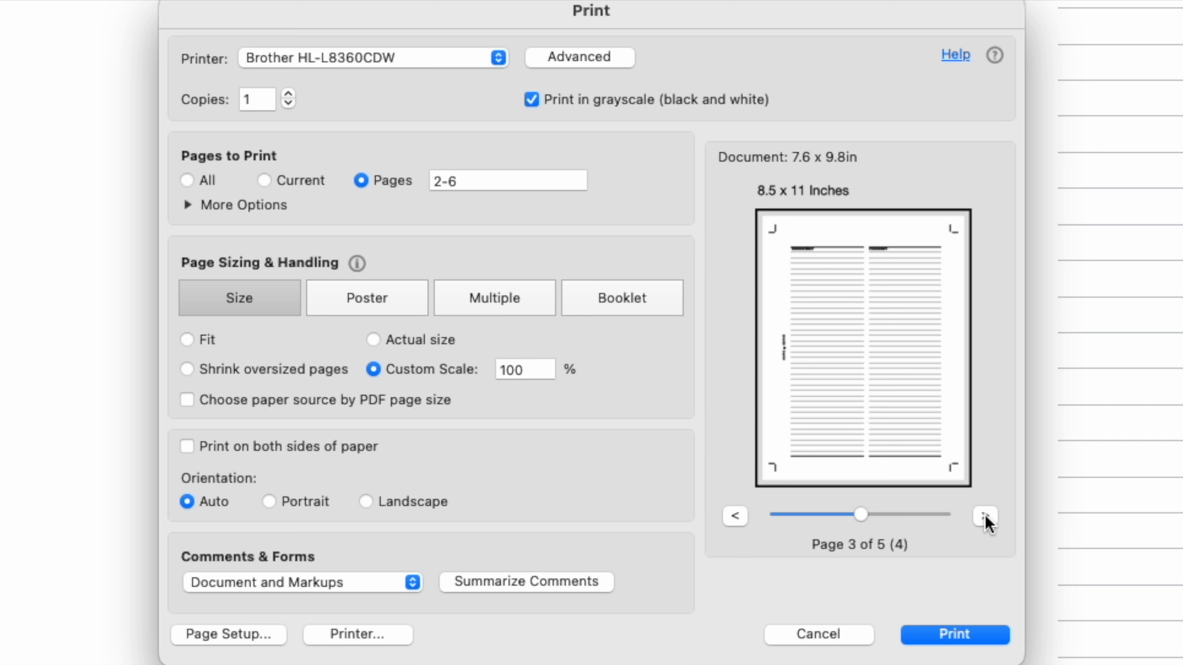
click(985, 517)
click(985, 517)
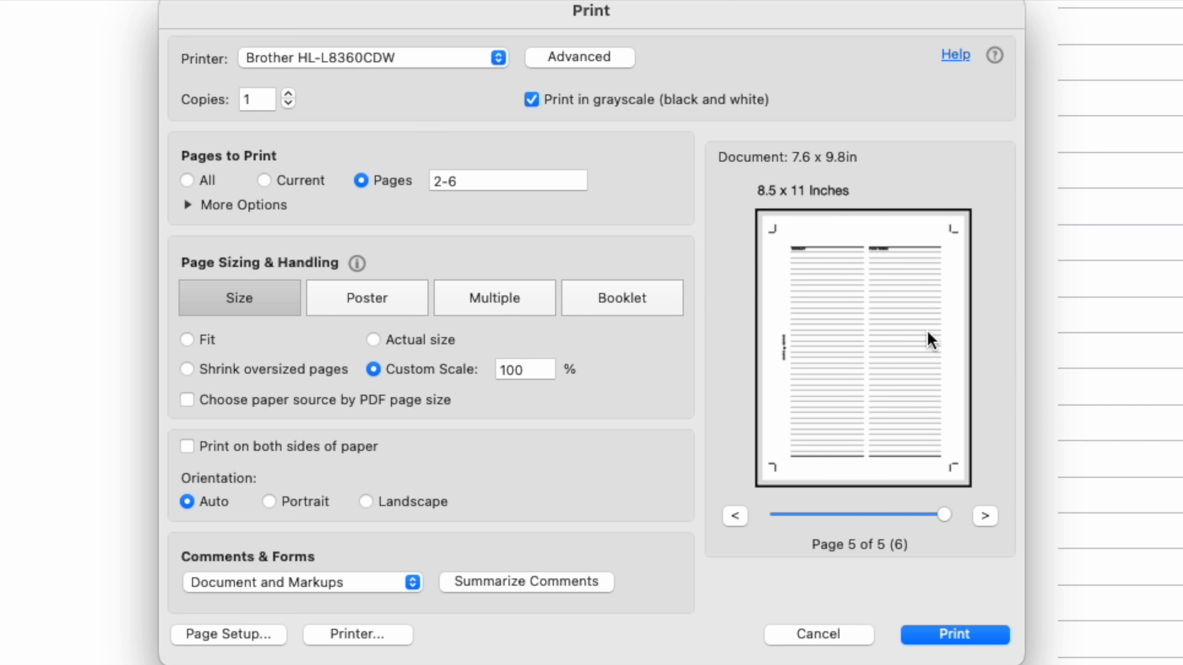
drag(944, 515, 769, 523)
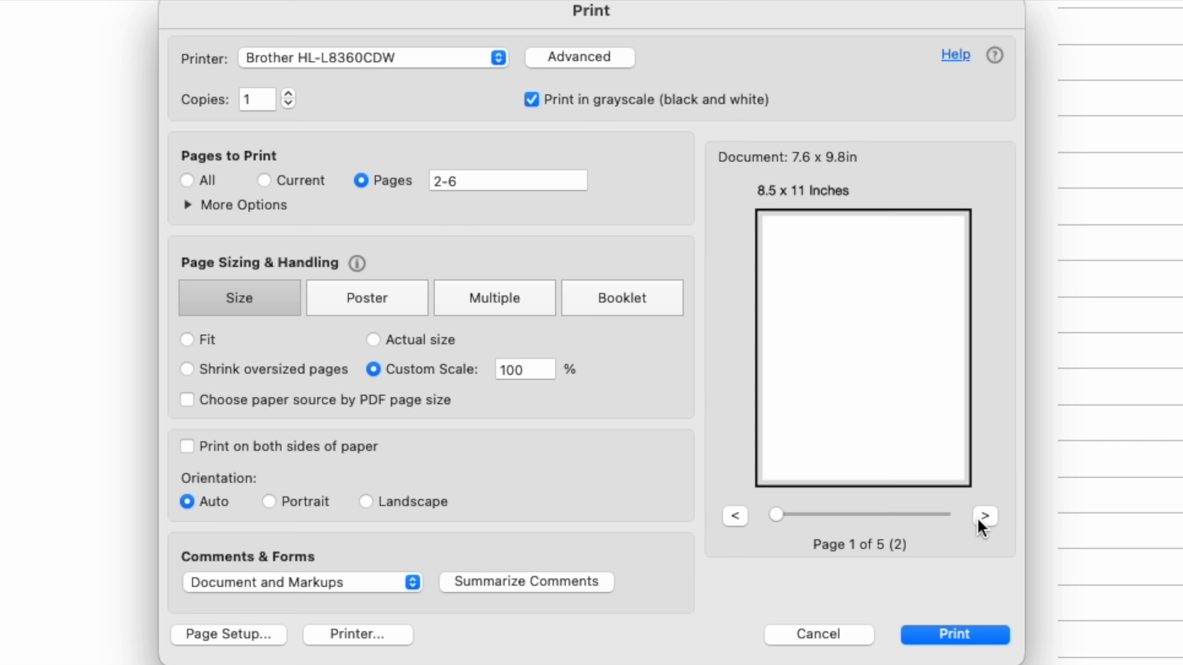
click(988, 520)
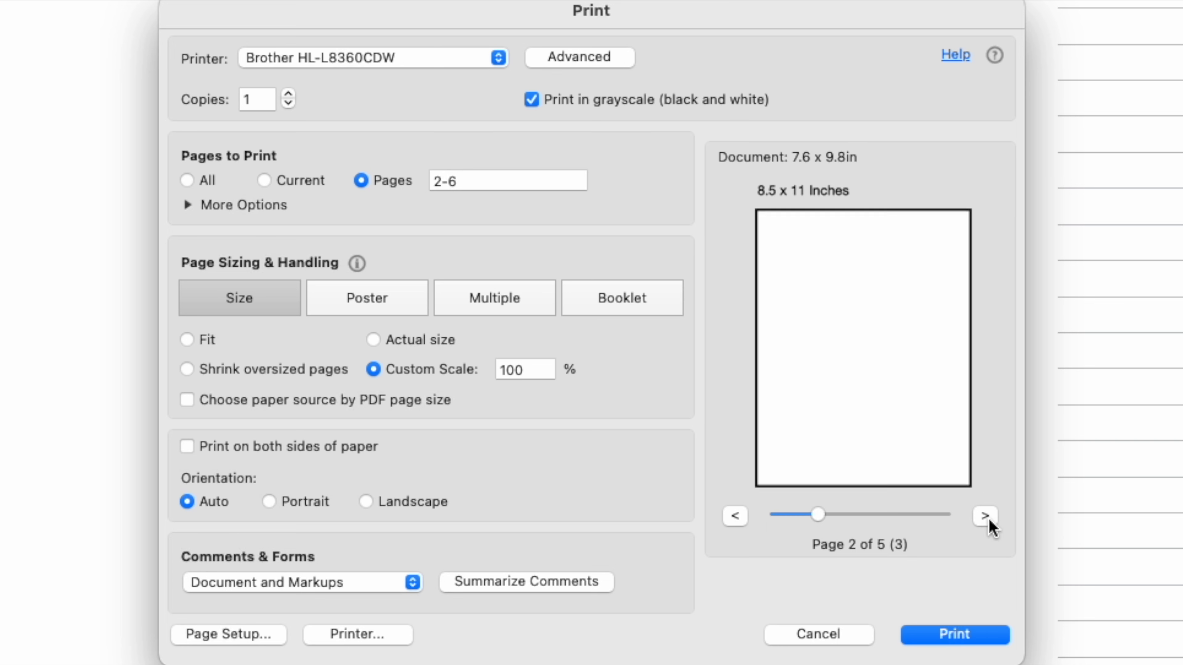
click(987, 517)
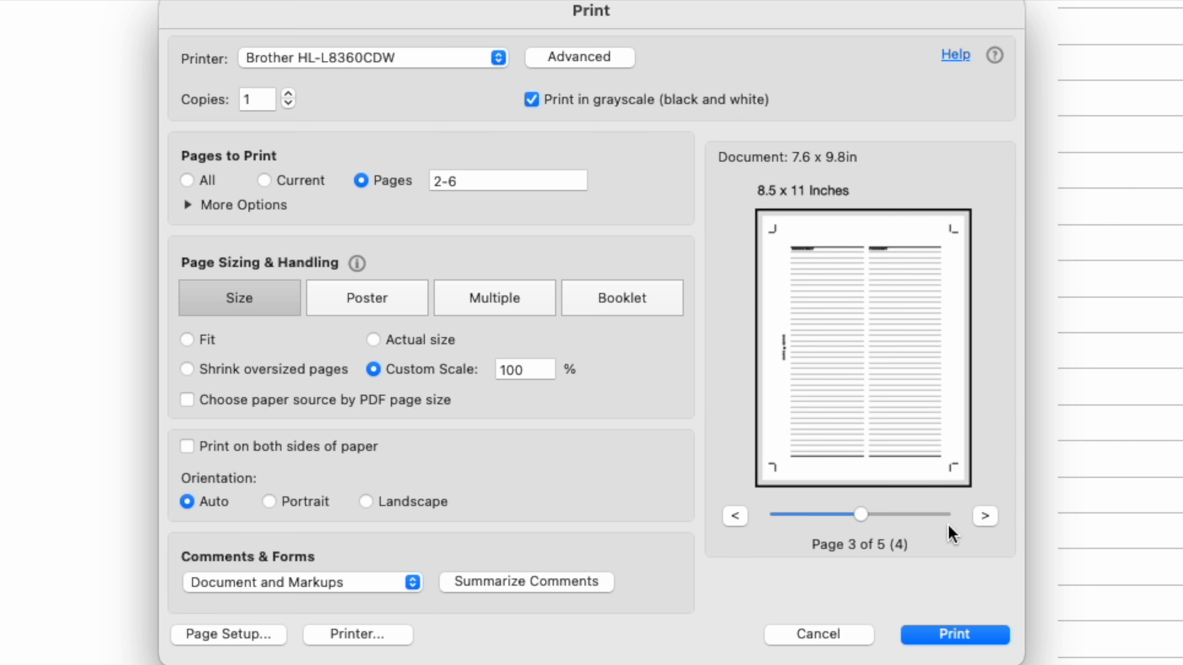